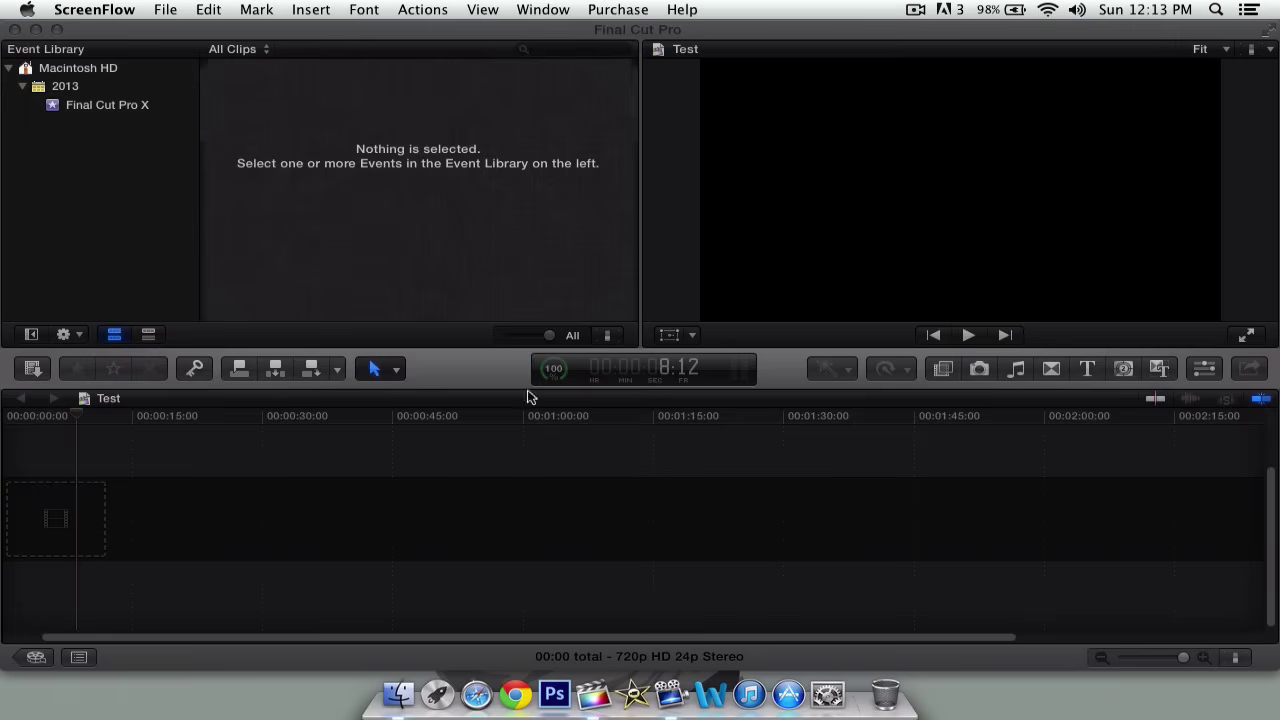
- Bring Final Cut Pro to the front, showing the empty Test project
{"action": "left_click", "coordinate": [518, 248]}
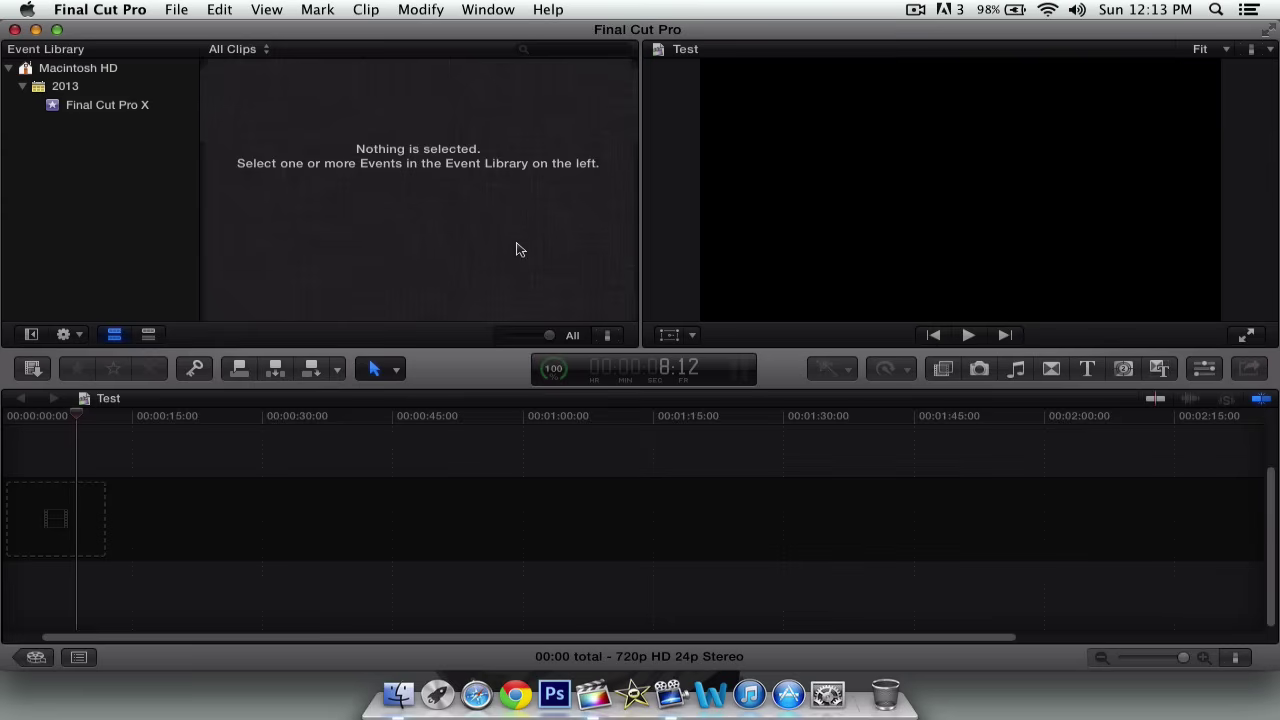
- Choose File > Import > Media to browse the Desktop's contents
{"action": "left_click", "coordinate": [178, 12]}
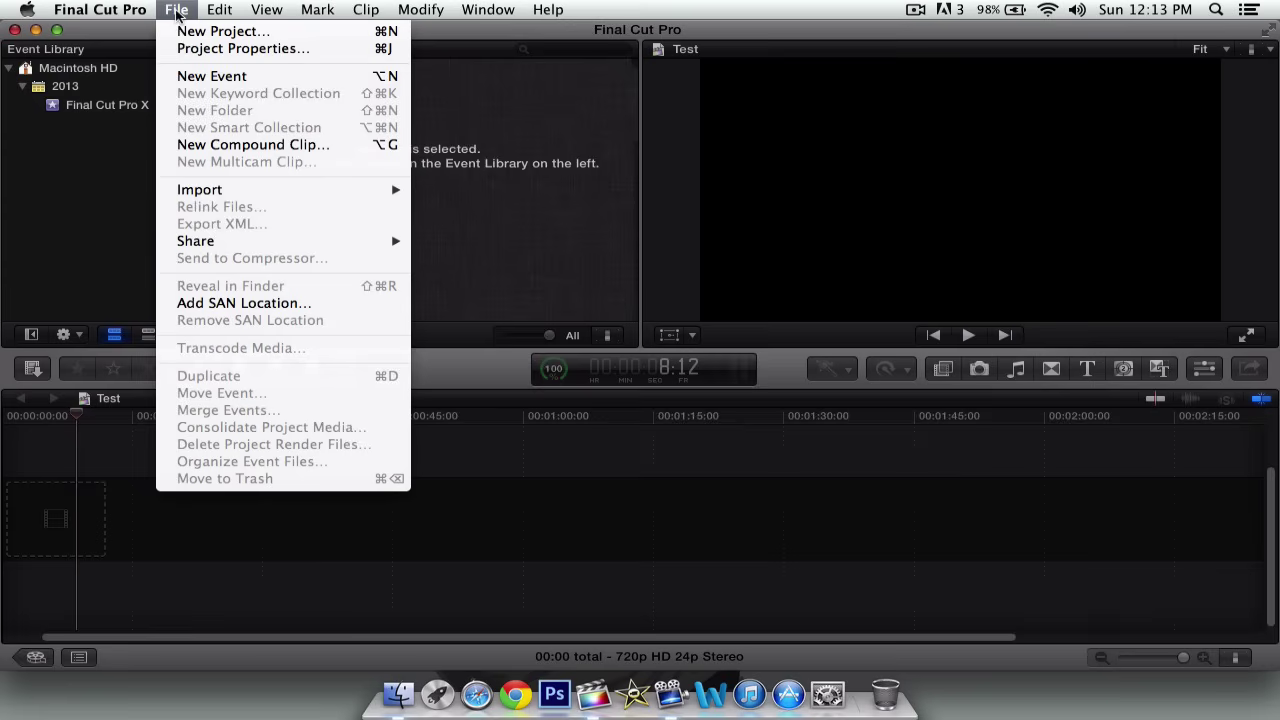
{"action": "mouse_move", "coordinate": [263, 192]}
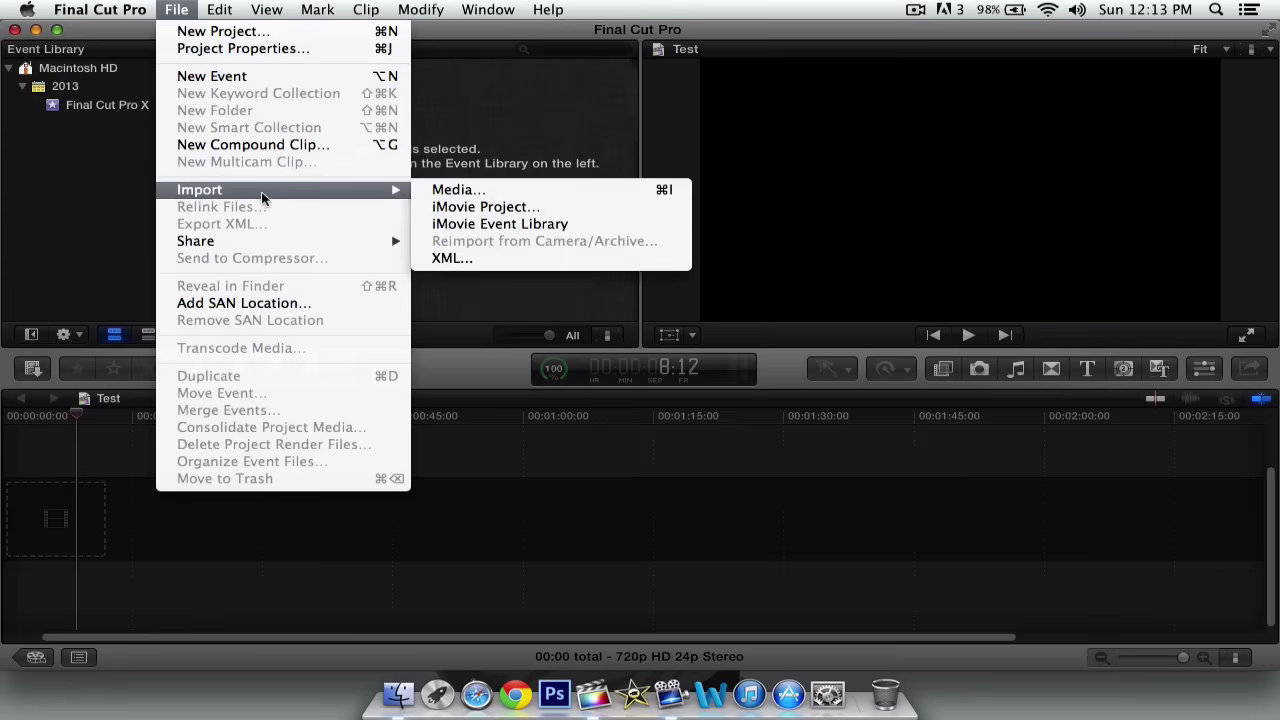
{"action": "left_click", "coordinate": [450, 190]}
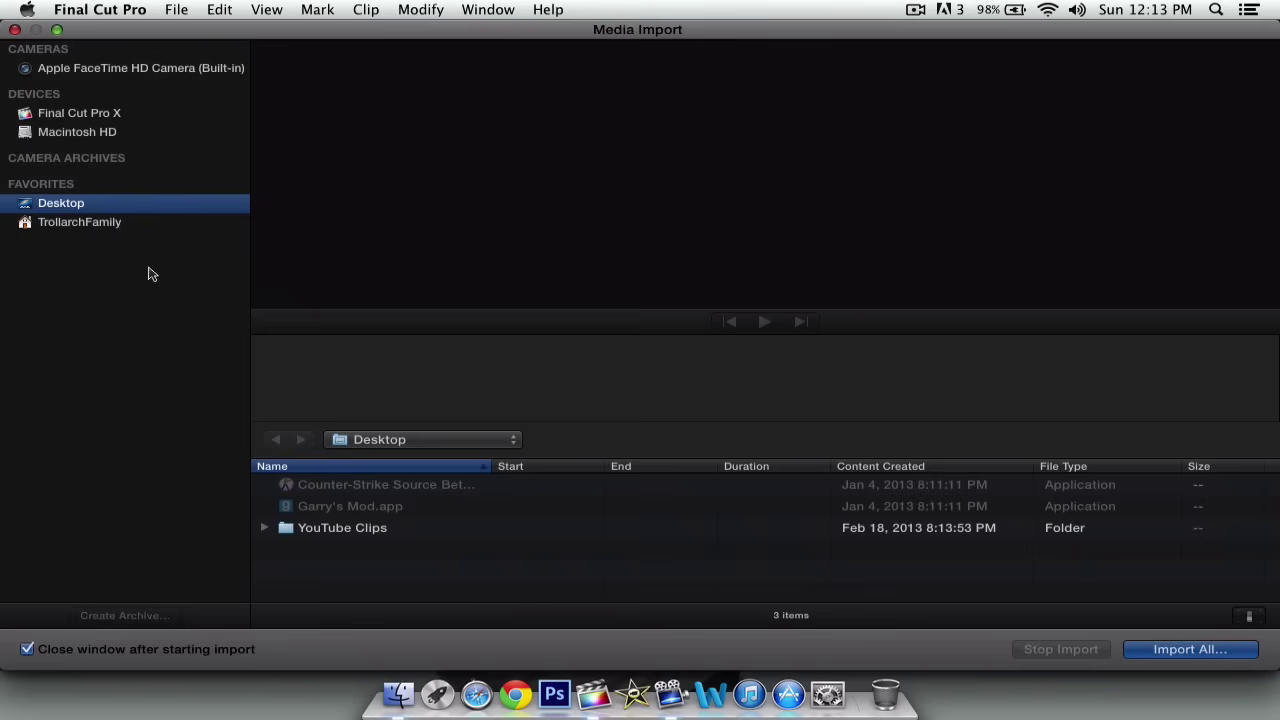
- In the YouTube Clips folder, select ScreenFlow.mp4 and skim and play its preview
{"action": "double_click", "coordinate": [344, 529]}
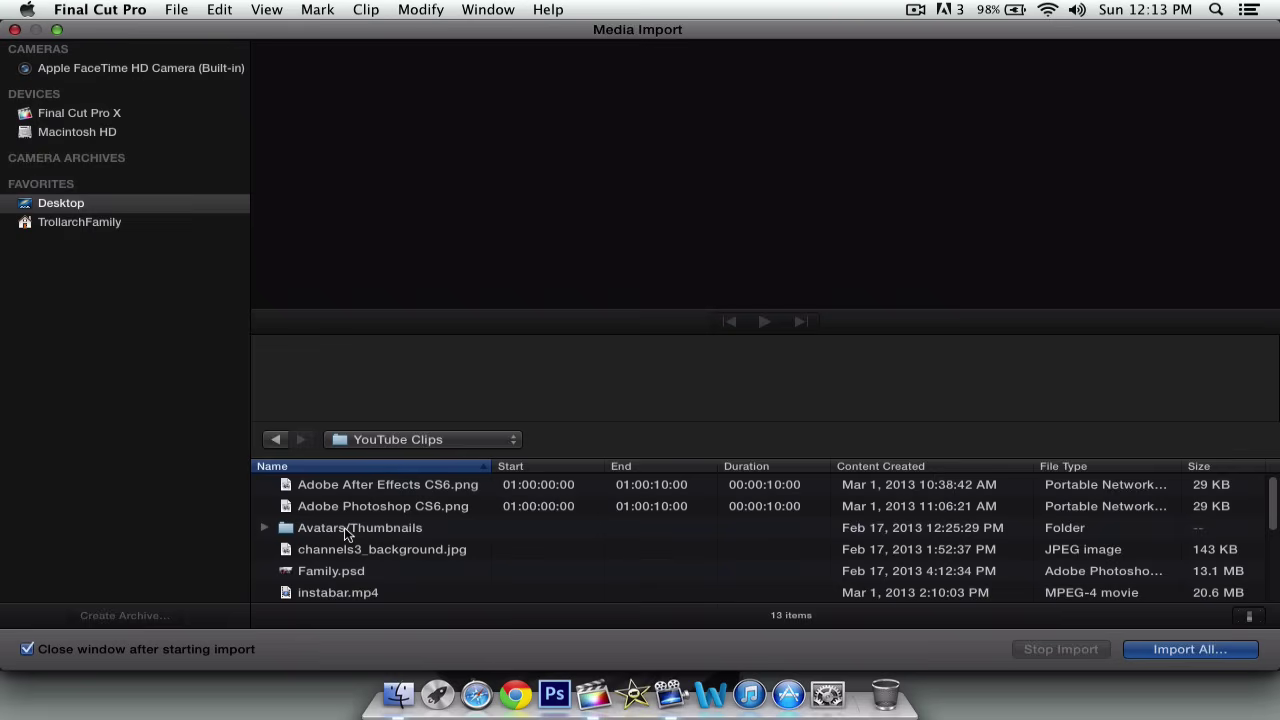
{"action": "scroll", "coordinate": [348, 532], "scroll_direction": "down", "scroll_amount": 3}
{"action": "scroll", "coordinate": [351, 535], "scroll_direction": "down", "scroll_amount": 2}
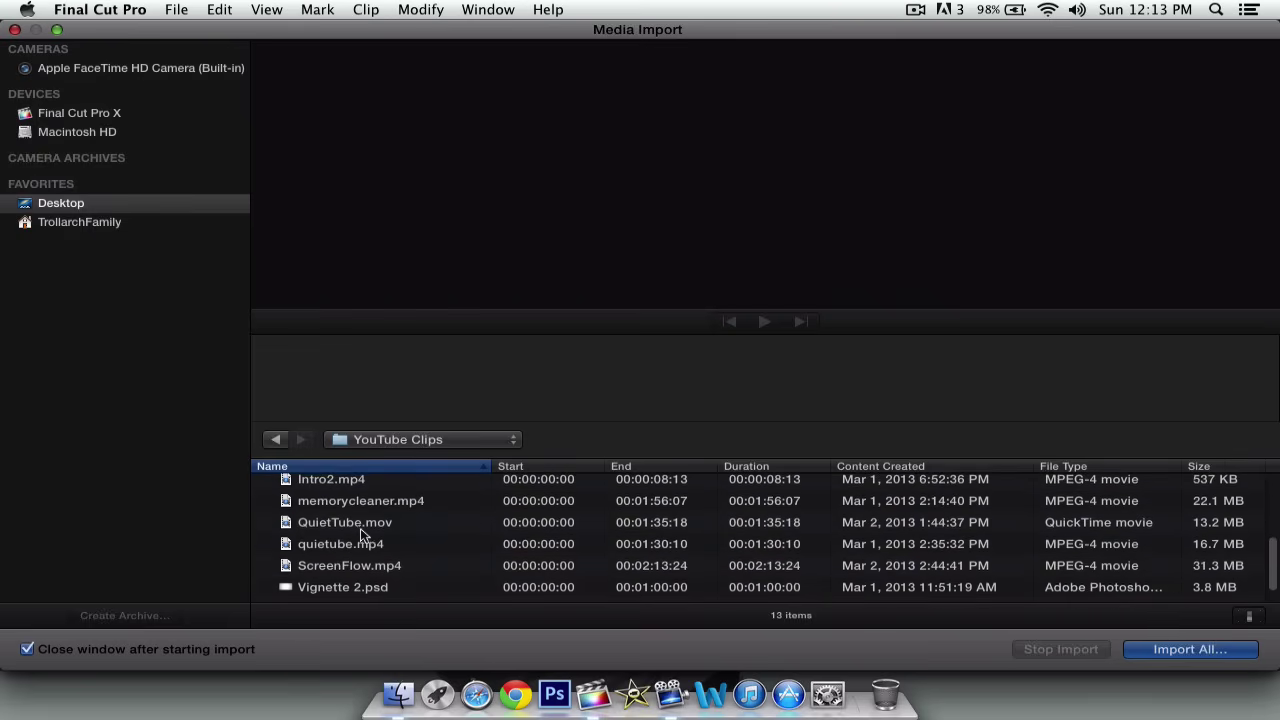
{"action": "scroll", "coordinate": [364, 518], "scroll_direction": "up", "scroll_amount": 2}
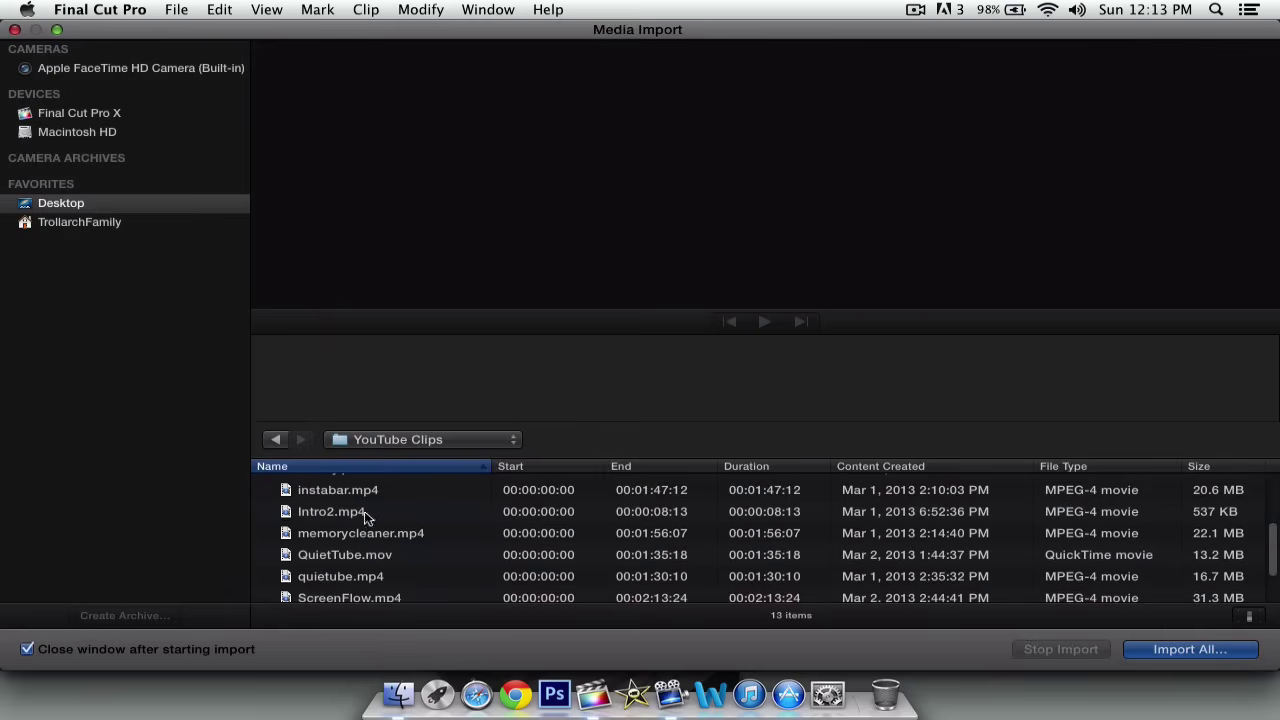
{"action": "left_click", "coordinate": [400, 598]}
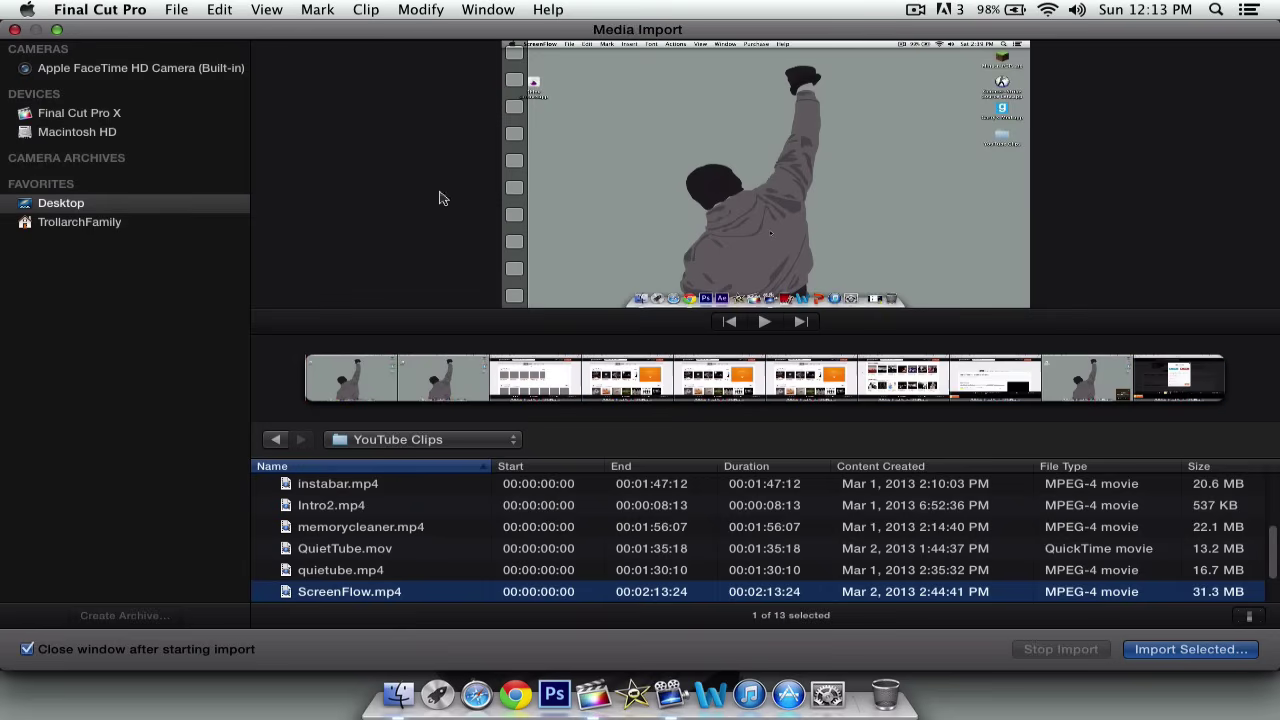
{"action": "left_click", "coordinate": [324, 364]}
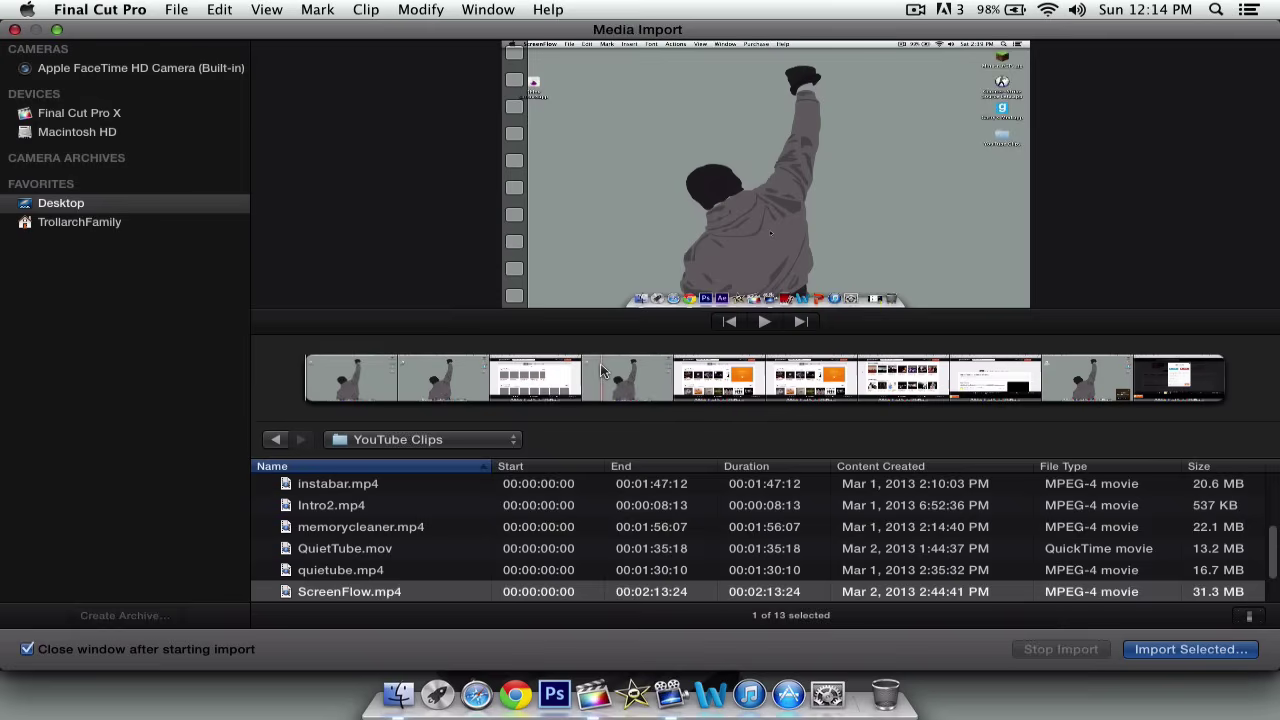
{"action": "left_click", "coordinate": [766, 322]}
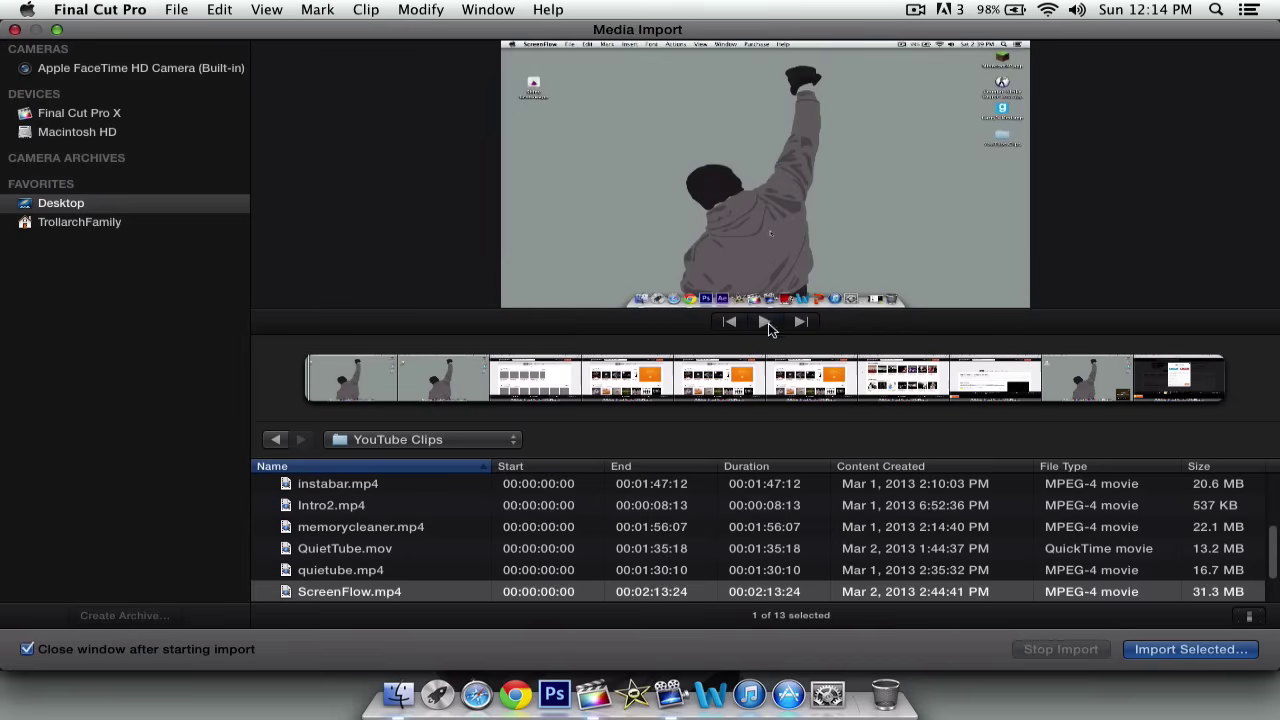
- Import ScreenFlow.mp4 into the existing Final Cut Pro X event with 'Analyze and fix audio problems' left checked
{"action": "left_click", "coordinate": [1180, 652]}
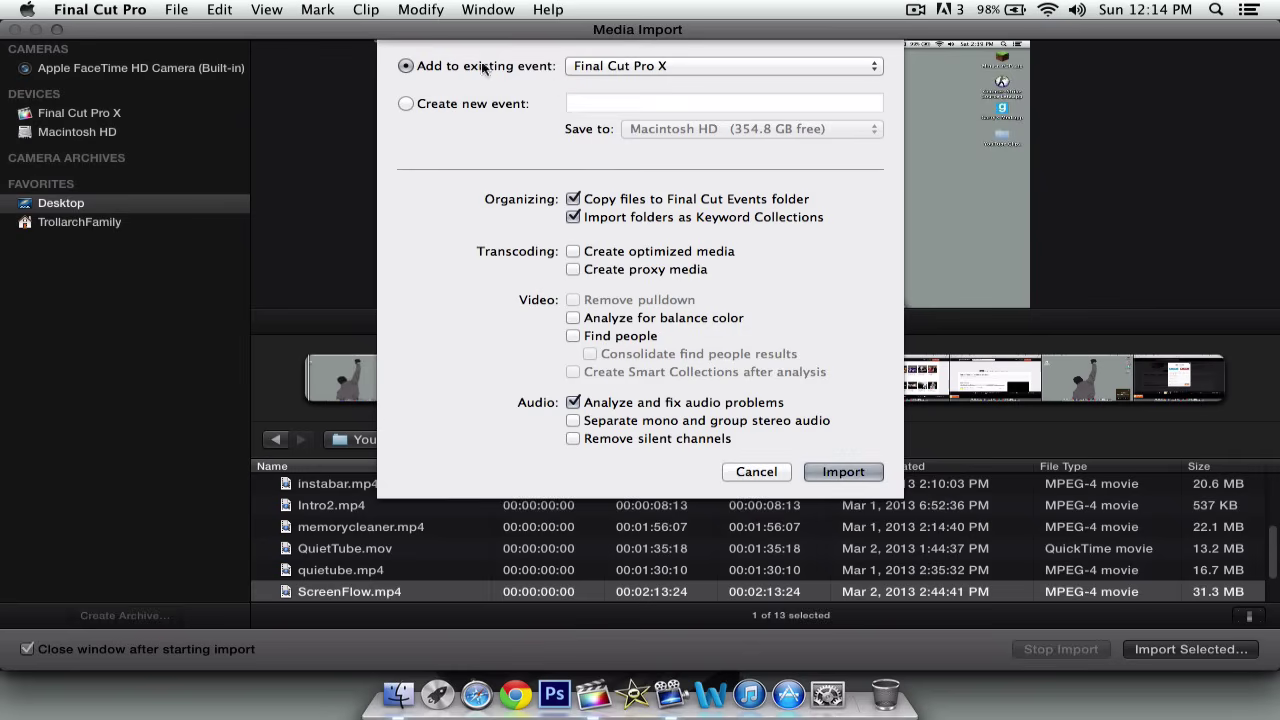
{"action": "left_click", "coordinate": [588, 70]}
{"action": "left_click", "coordinate": [527, 46]}
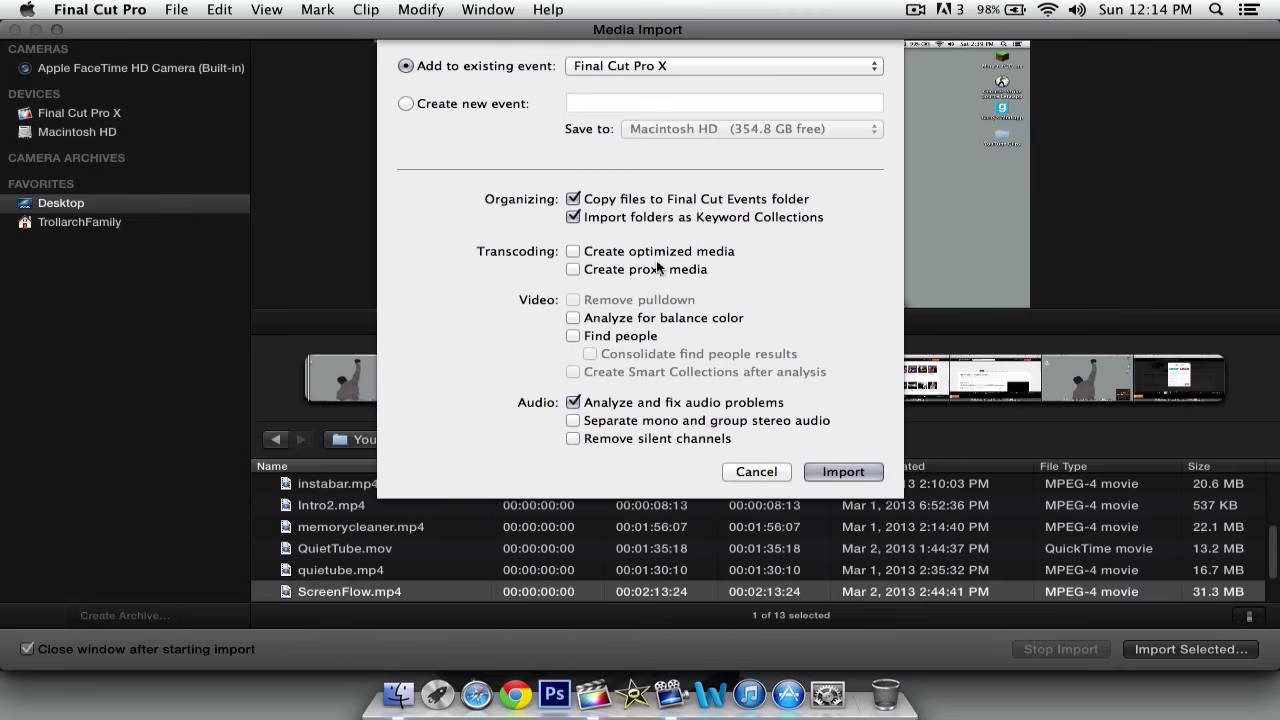
{"action": "left_click", "coordinate": [573, 403]}
{"action": "left_click", "coordinate": [573, 403]}
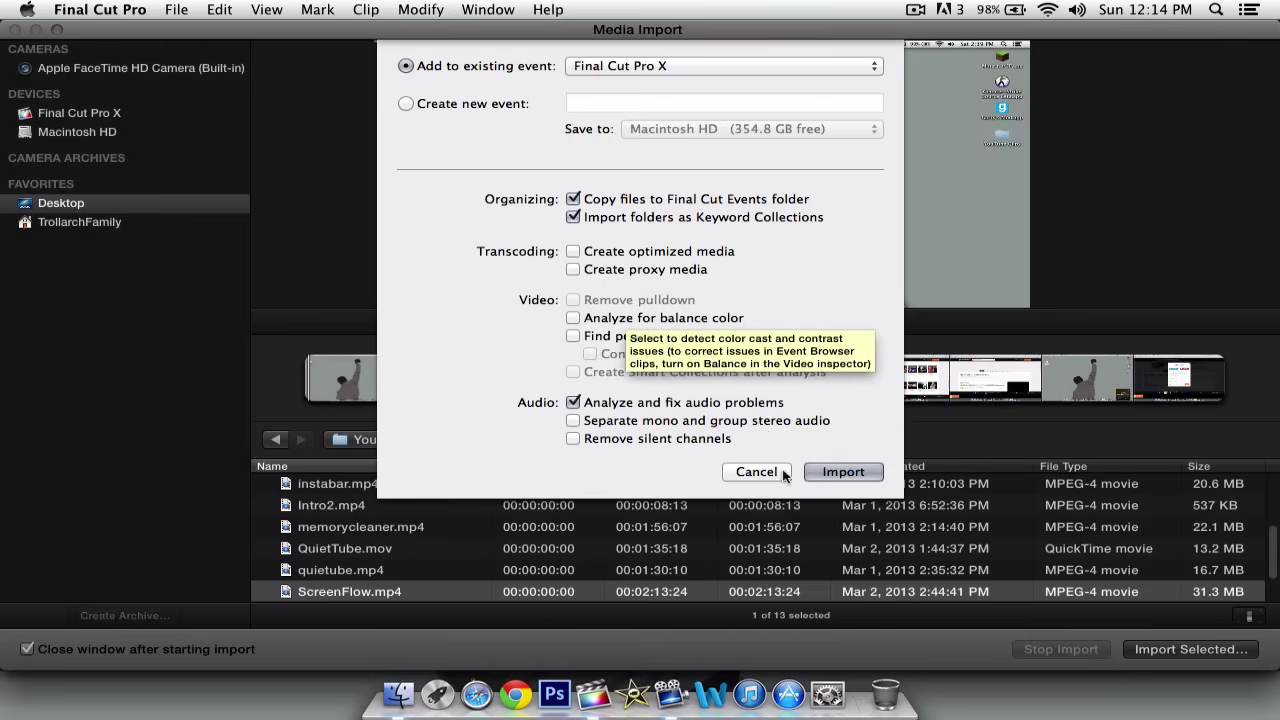
{"action": "left_click", "coordinate": [850, 472]}
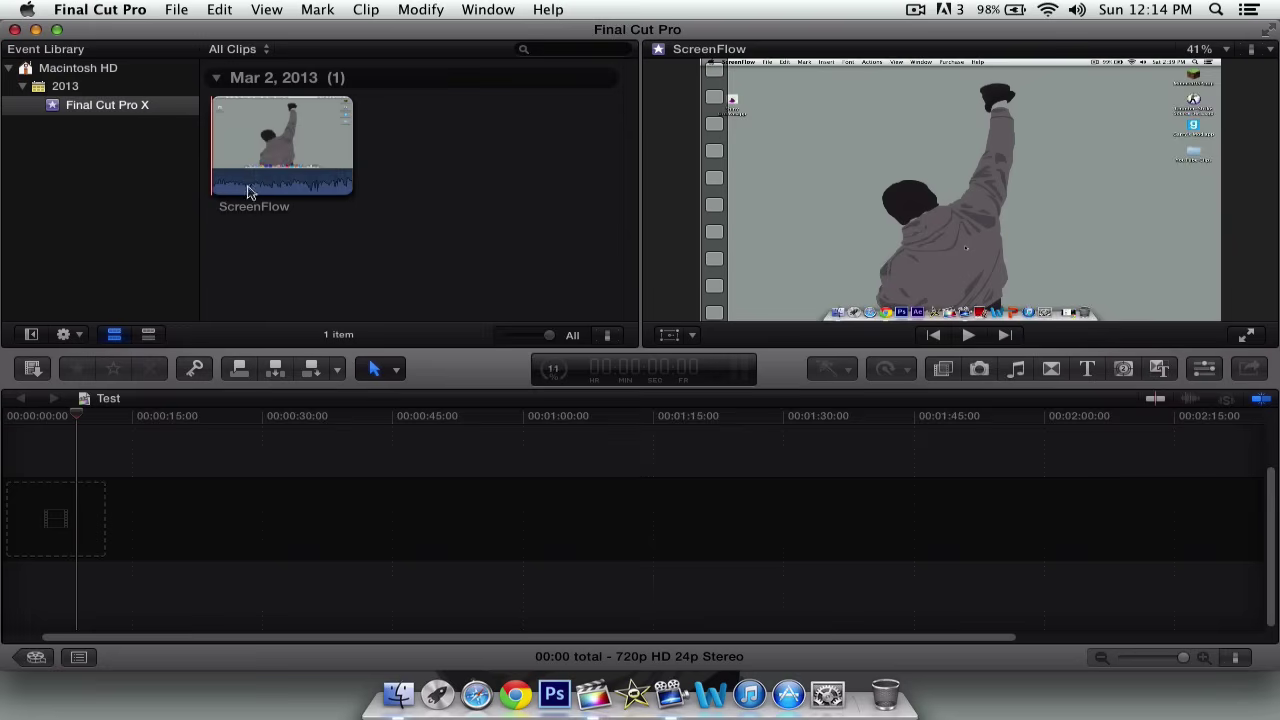
- Drag the ScreenFlow clip from the event into the Test project timeline
{"action": "key", "text": "s"}
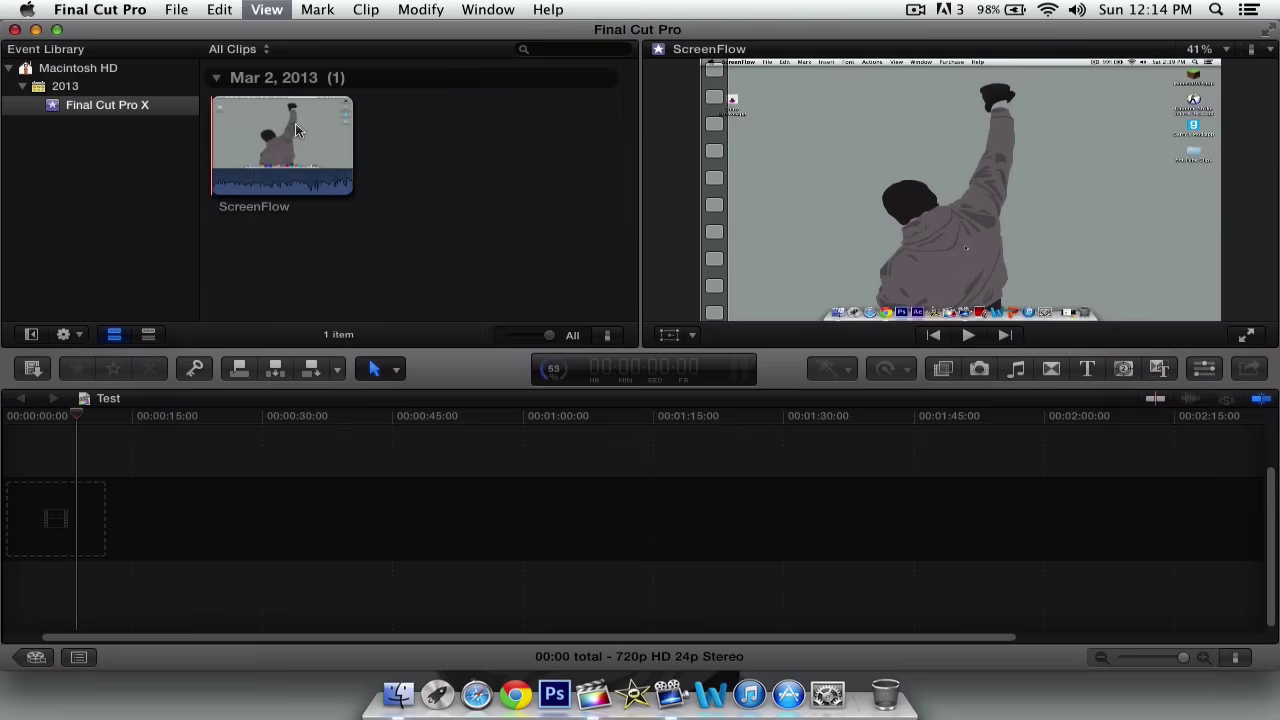
{"action": "left_click", "coordinate": [302, 132]}
{"action": "left_click_drag", "start_coordinate": [282, 130], "coordinate": [76, 510]}
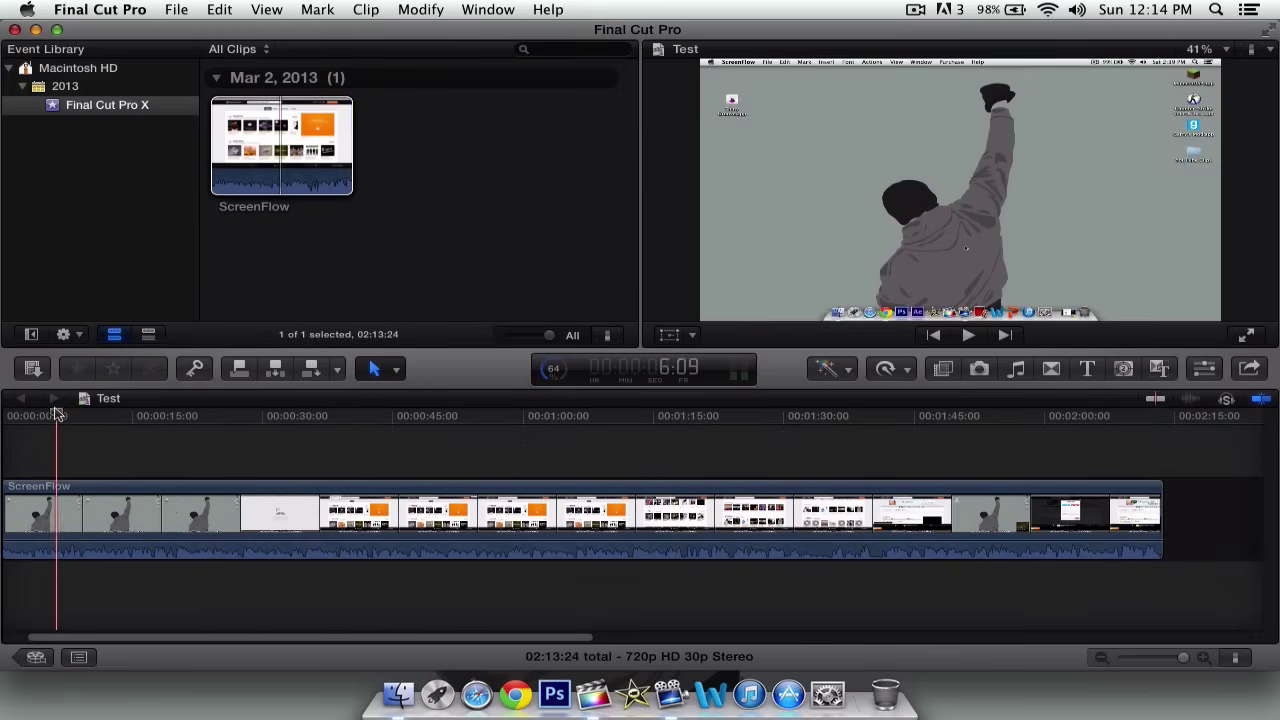
{"action": "scroll", "coordinate": [83, 420], "scroll_direction": "left", "scroll_amount": 2}
{"action": "left_click", "coordinate": [204, 418]}
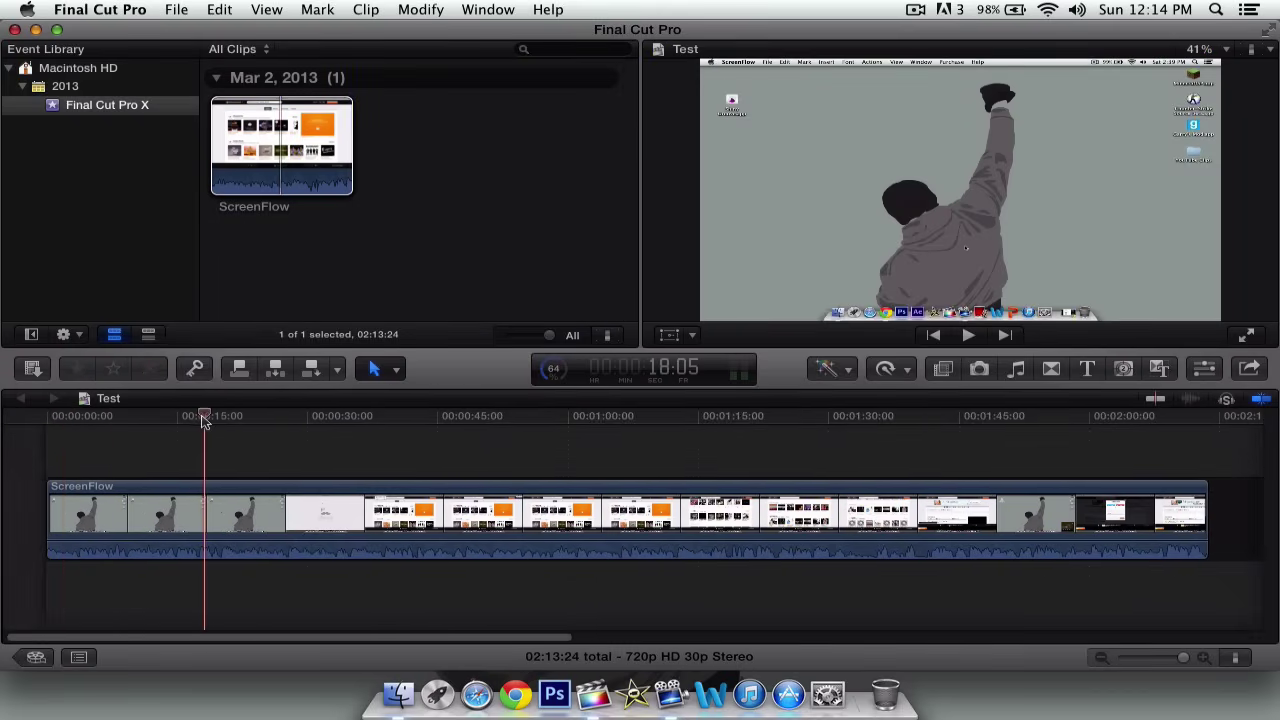
{"action": "left_click", "coordinate": [1156, 400]}
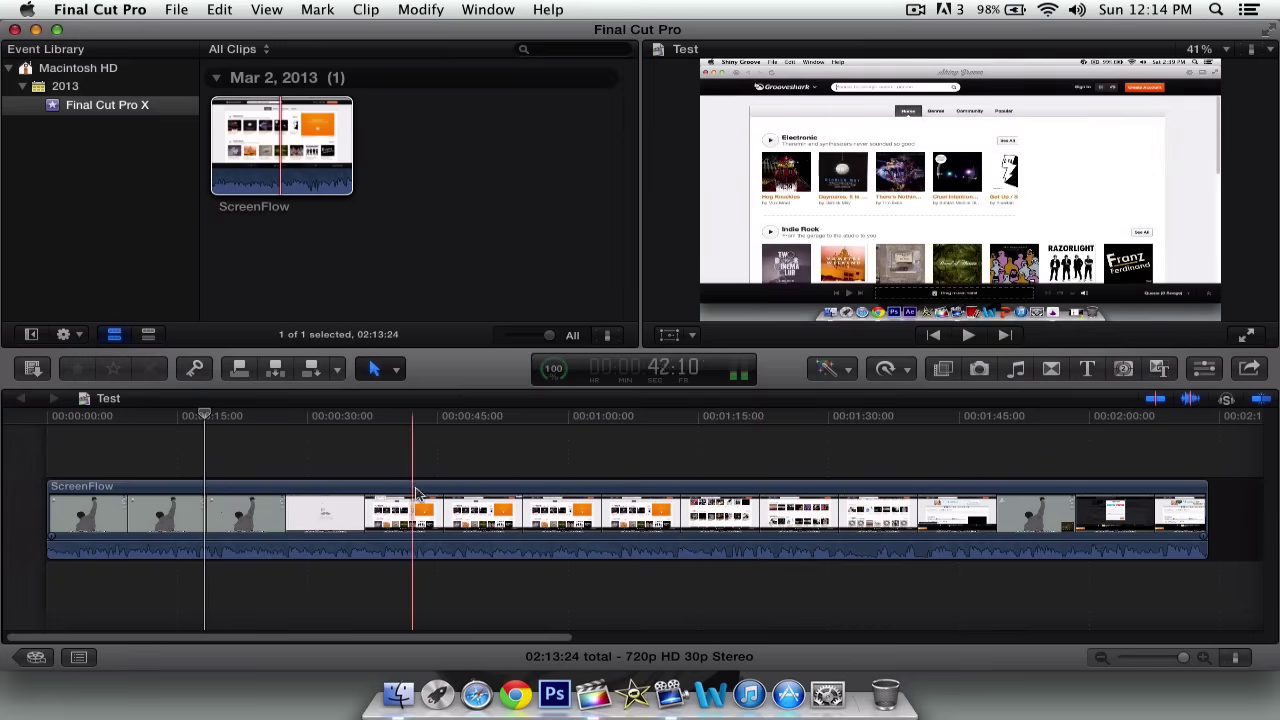
{"action": "left_click", "coordinate": [1156, 400]}
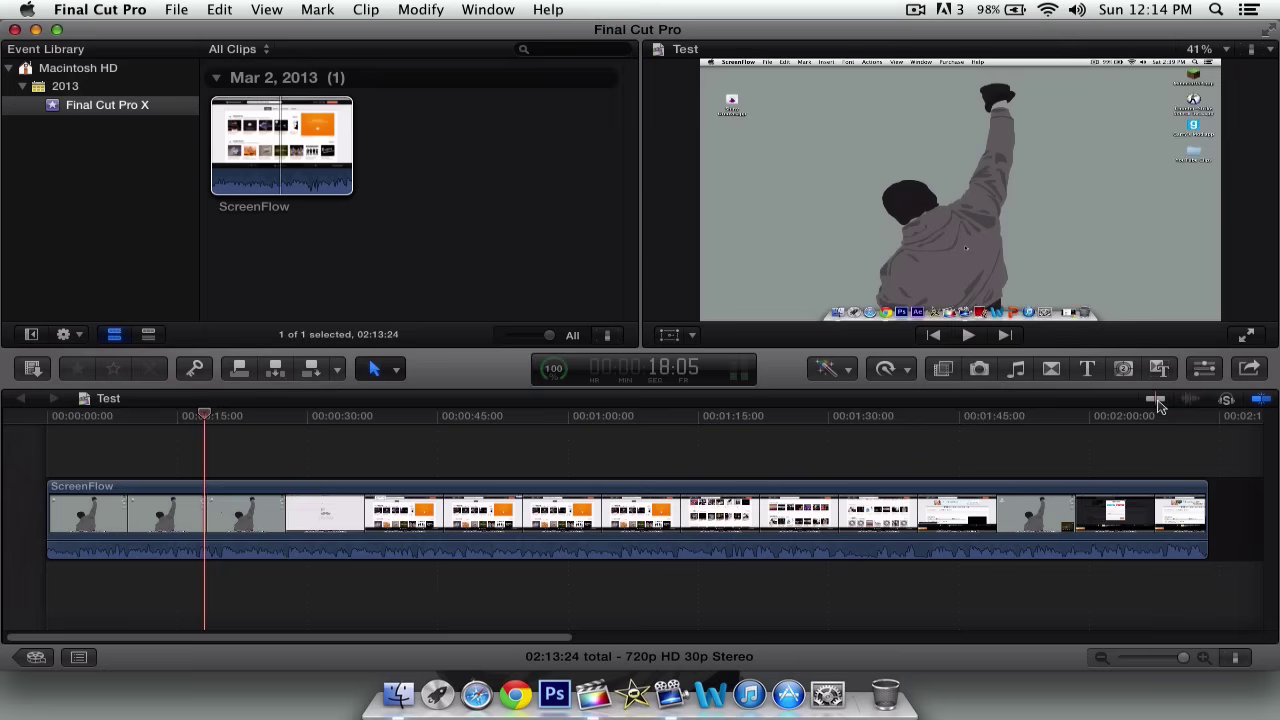
{"action": "left_click_drag", "start_coordinate": [333, 415], "coordinate": [50, 440]}
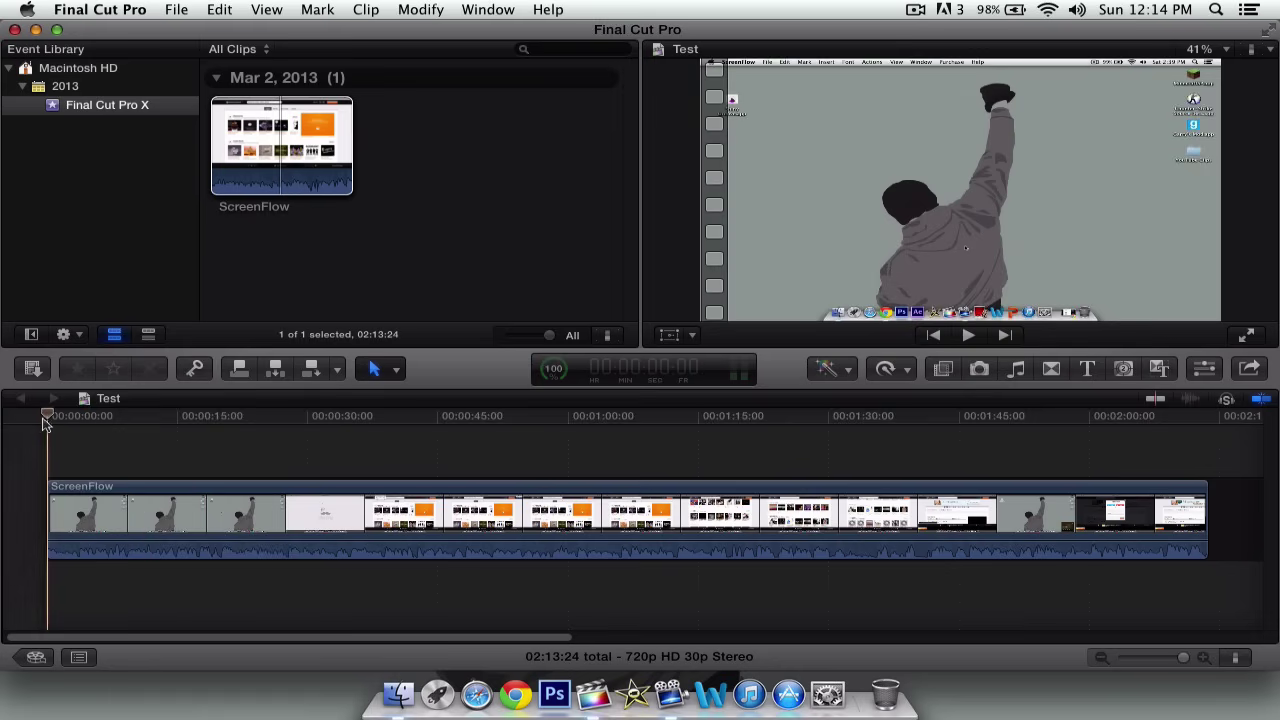
{"action": "left_click", "coordinate": [1252, 370]}
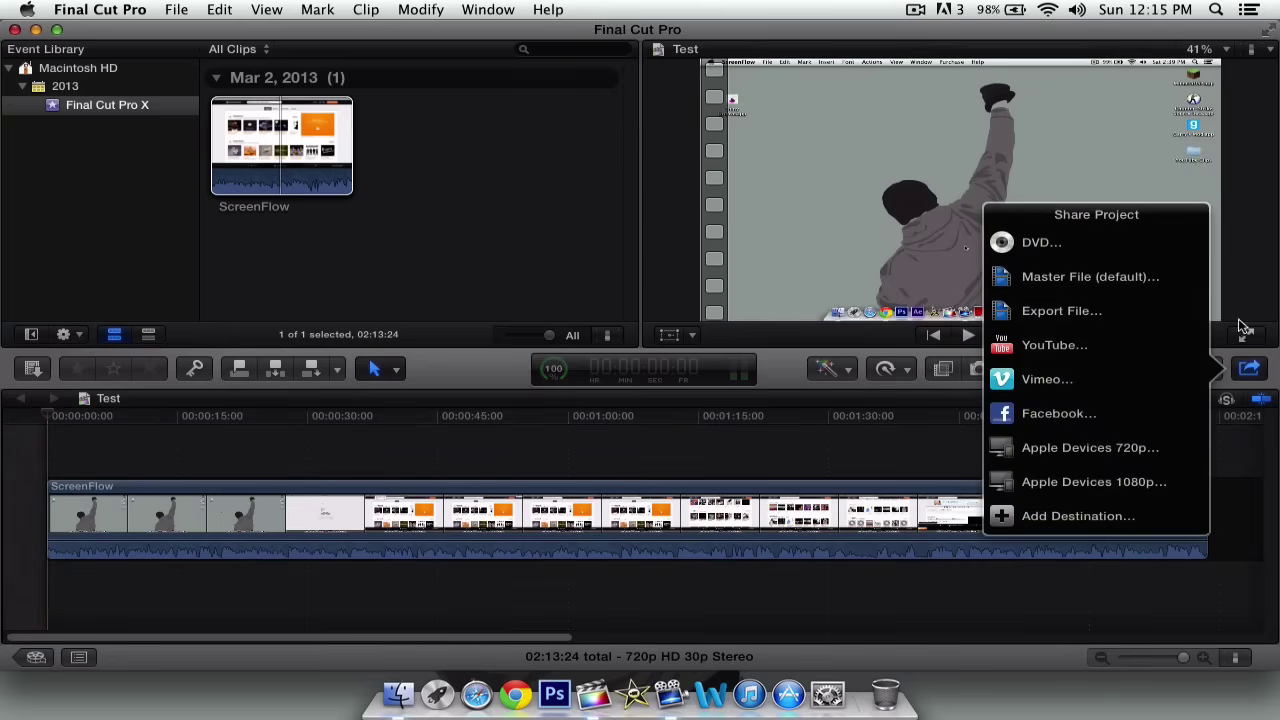
{"action": "left_click", "coordinate": [1248, 318]}
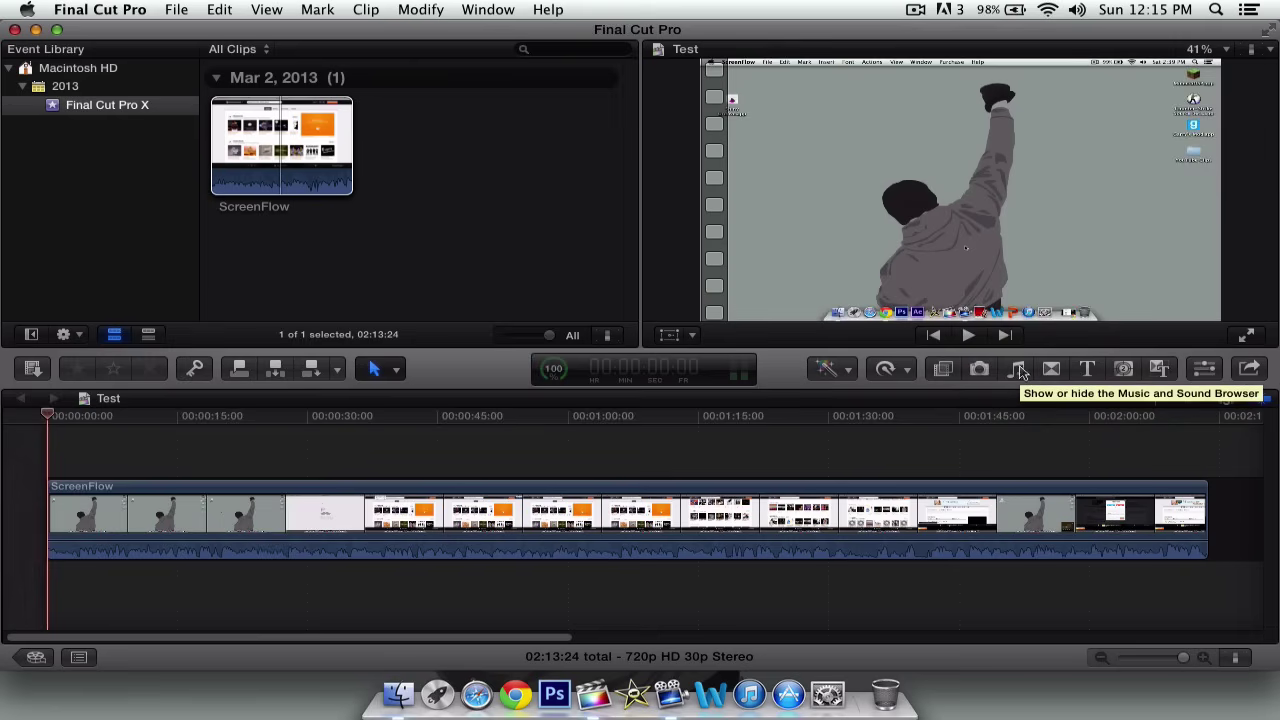
- Show the video Effects browser and look through the Magic Bullet Looks and Mojo categories
{"action": "left_click", "coordinate": [952, 371]}
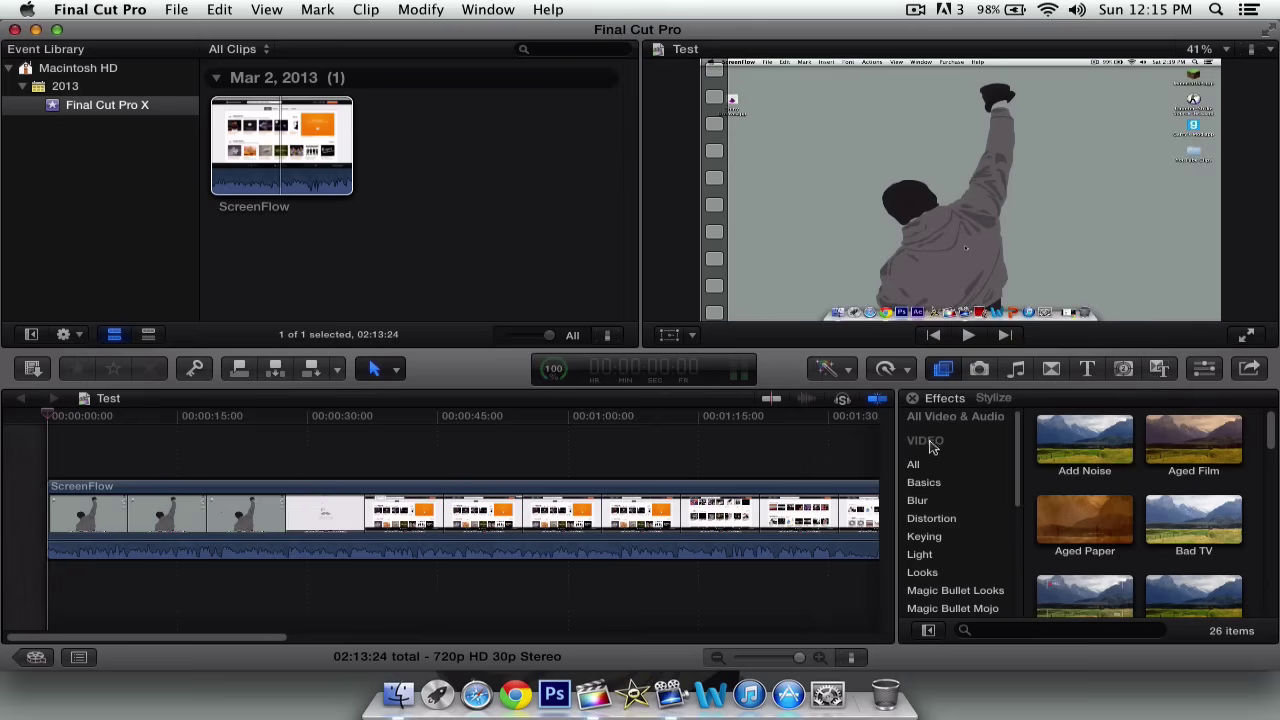
{"action": "scroll", "coordinate": [927, 477], "scroll_direction": "down", "scroll_amount": 5}
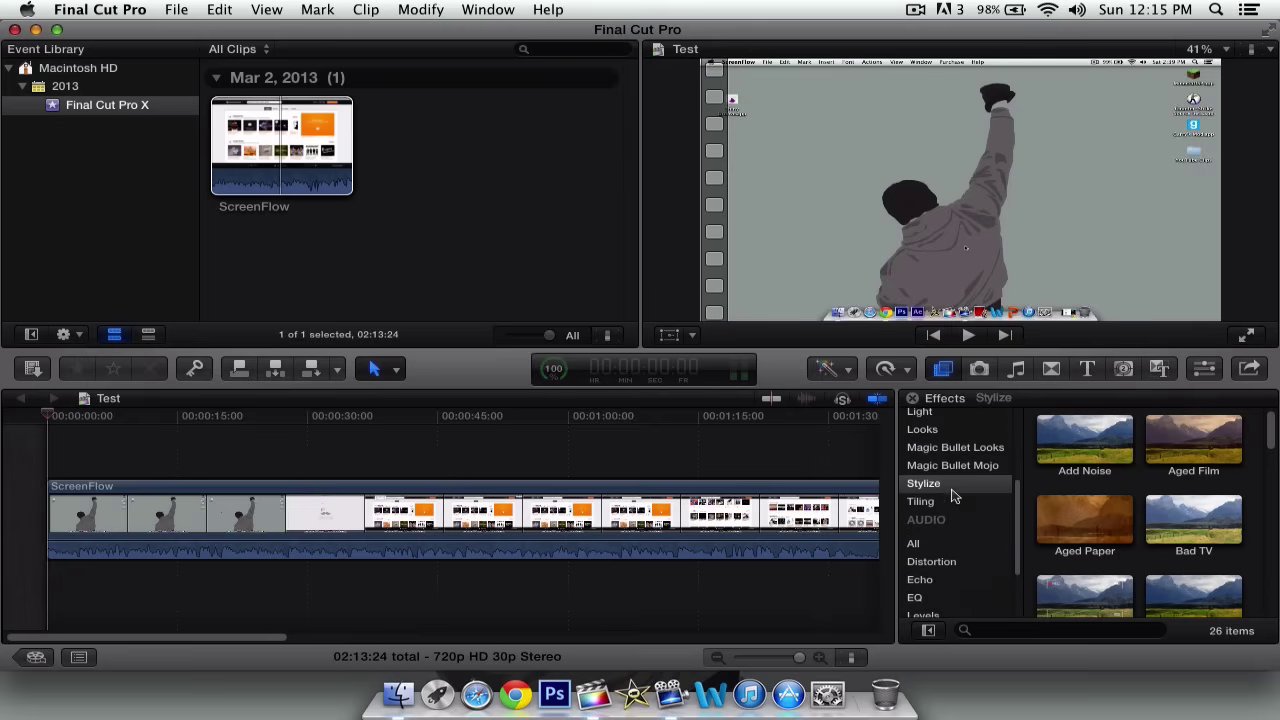
{"action": "scroll", "coordinate": [952, 495], "scroll_direction": "up", "scroll_amount": 2}
{"action": "scroll", "coordinate": [952, 495], "scroll_direction": "down", "scroll_amount": 4}
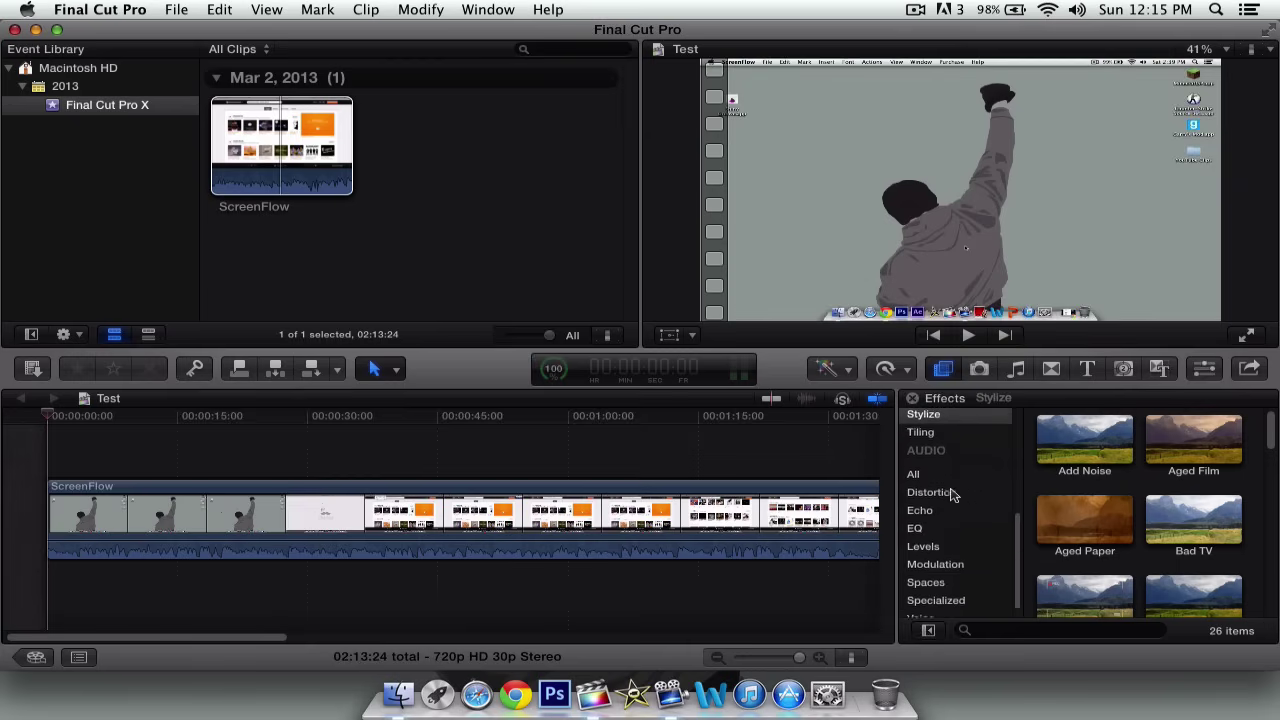
{"action": "scroll", "coordinate": [952, 495], "scroll_direction": "up", "scroll_amount": 5}
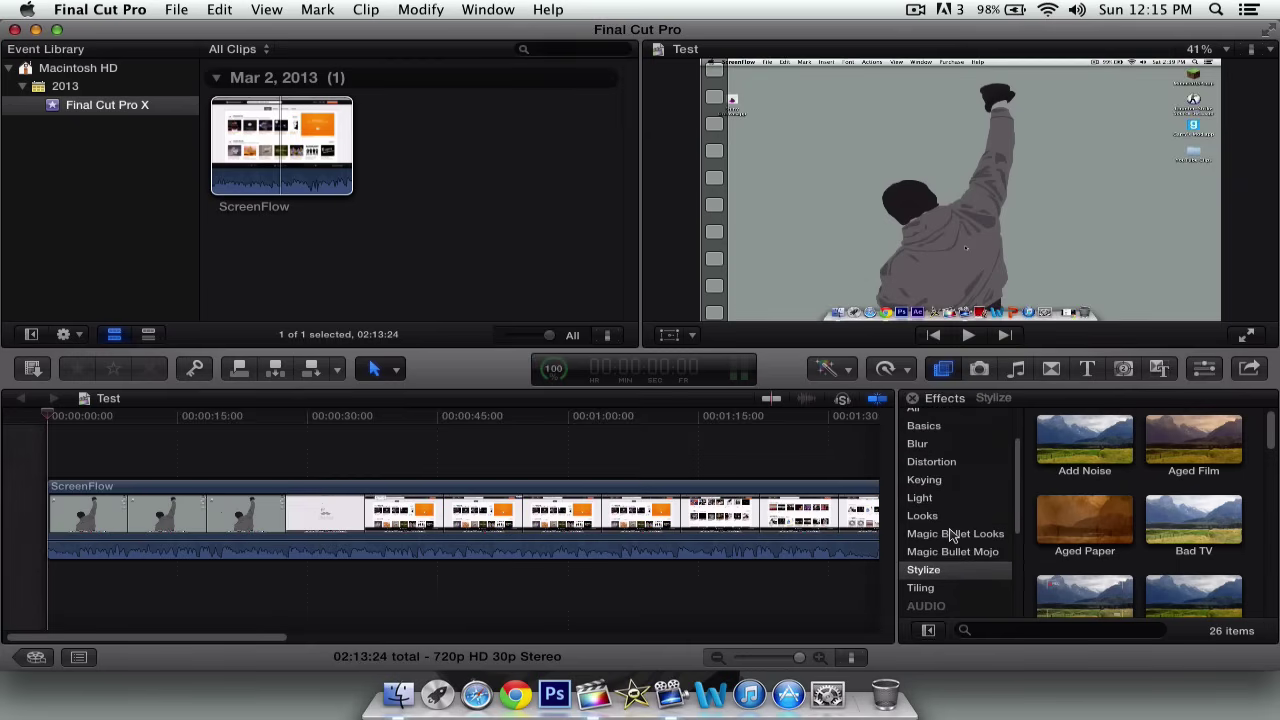
{"action": "left_click", "coordinate": [953, 535]}
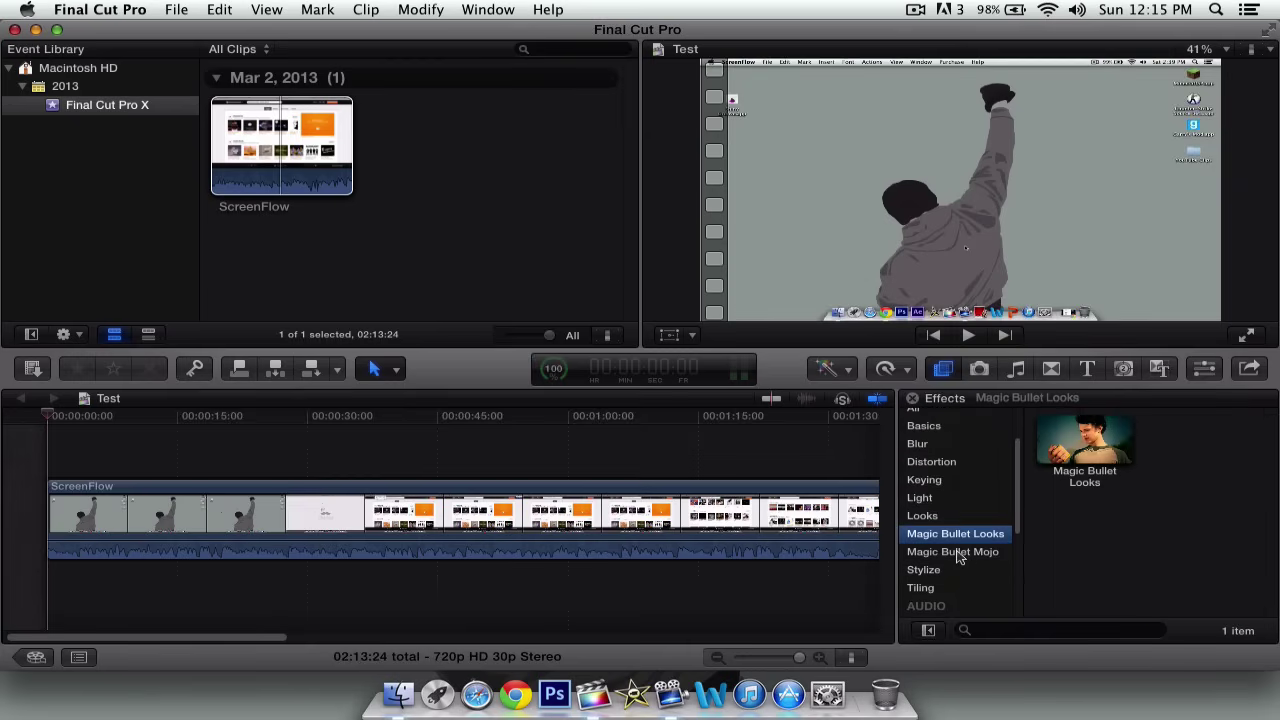
{"action": "left_click", "coordinate": [956, 553]}
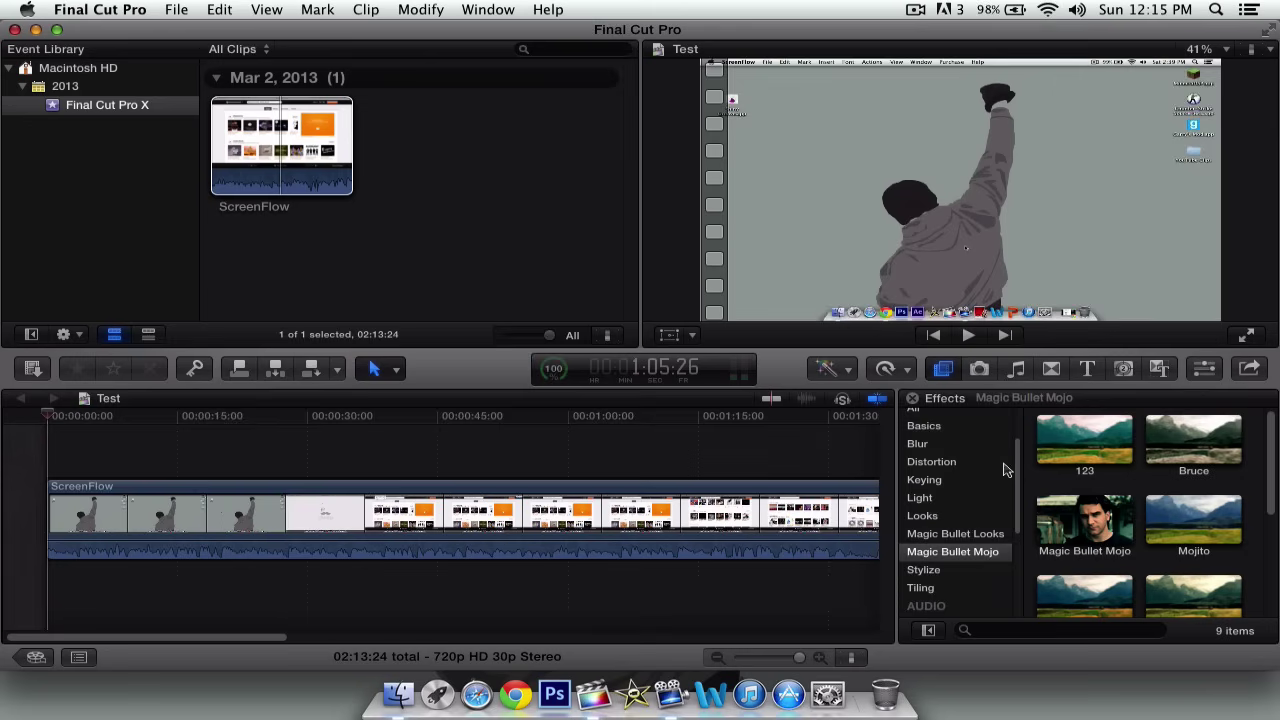
{"action": "scroll", "coordinate": [897, 525], "scroll_direction": "up", "scroll_amount": 2}
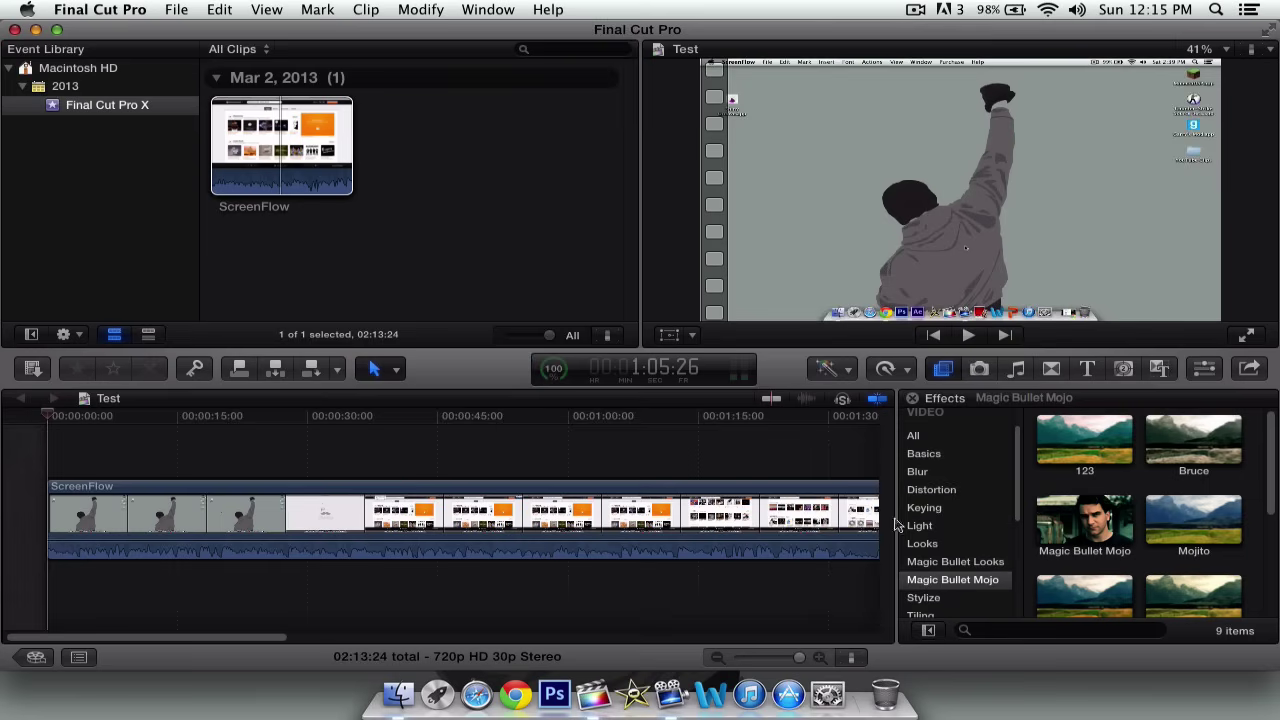
- Browse the Basics, Blur, Distortion, Keying, Light and Looks effect categories
{"action": "left_click", "coordinate": [924, 454]}
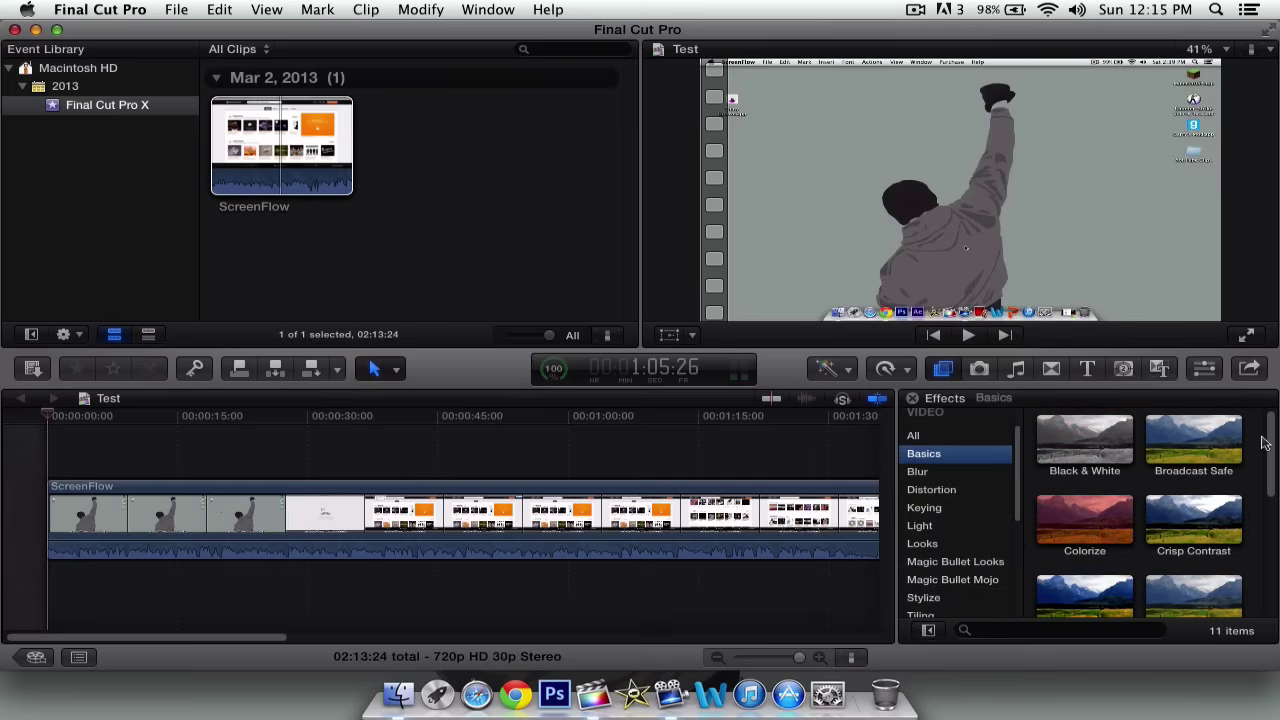
{"action": "left_click_drag", "start_coordinate": [1270, 445], "coordinate": [1262, 571]}
{"action": "left_click", "coordinate": [932, 472]}
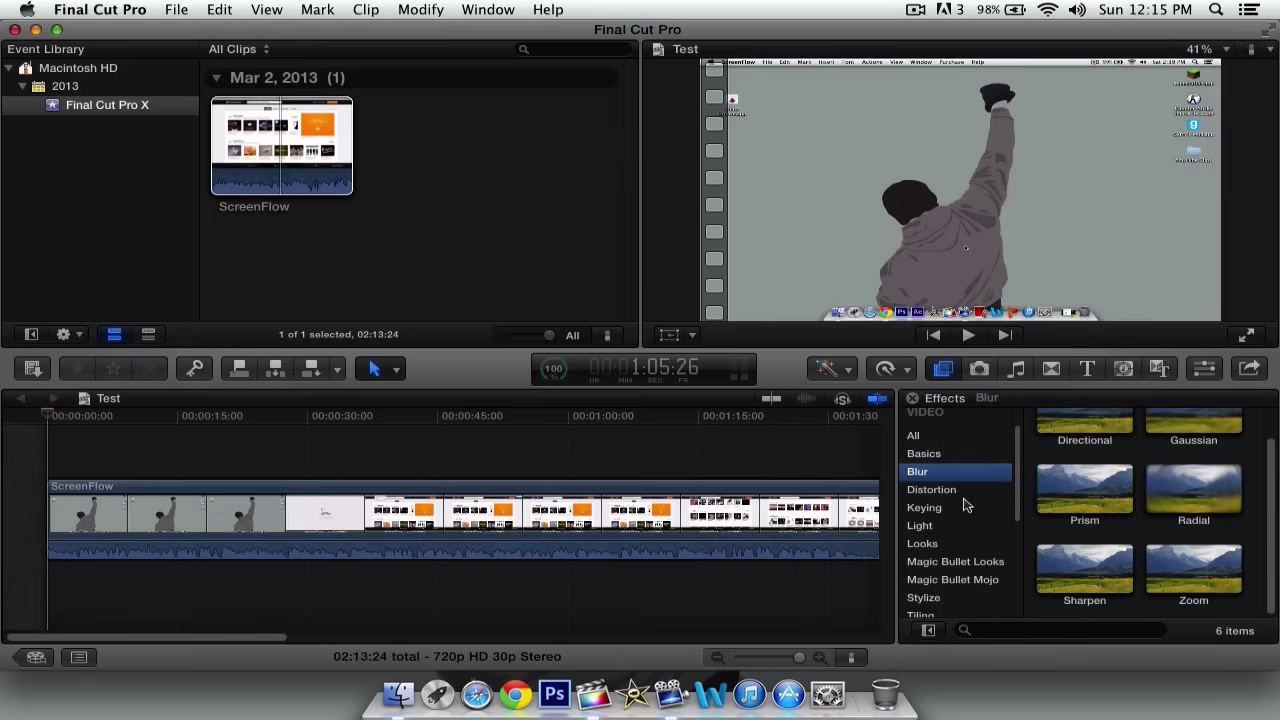
{"action": "left_click", "coordinate": [935, 490]}
{"action": "left_click", "coordinate": [925, 508]}
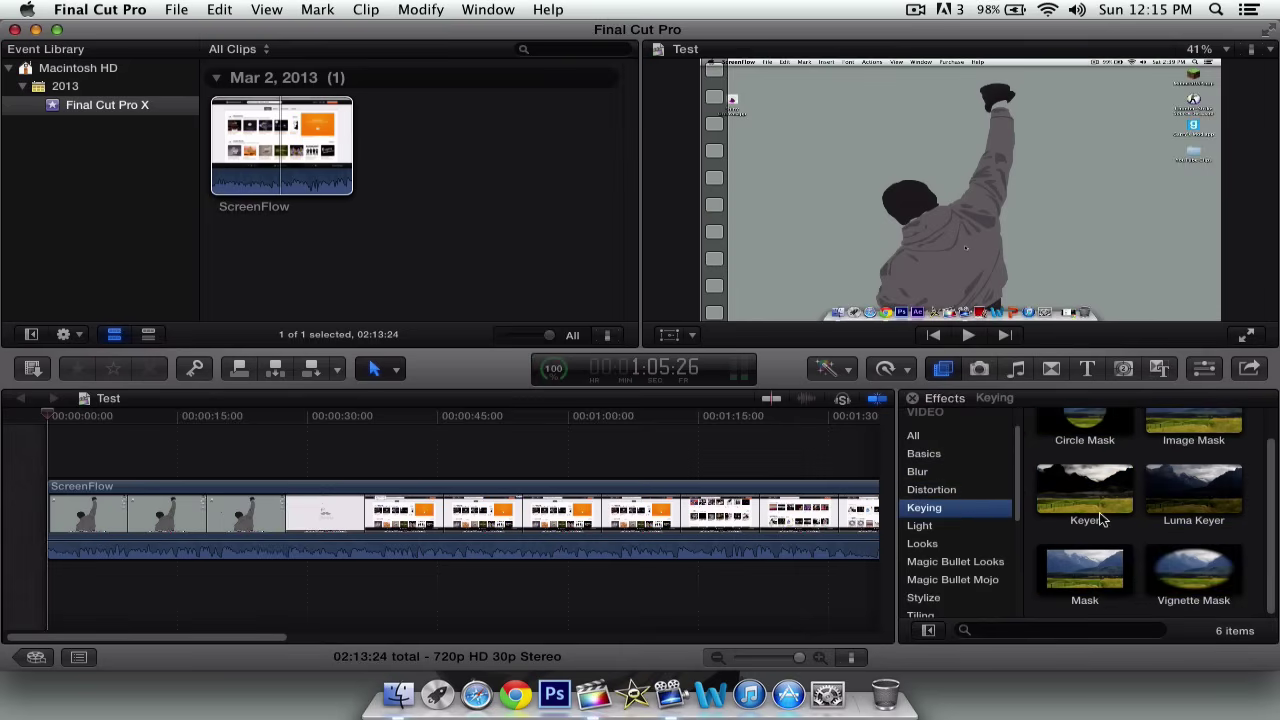
{"action": "scroll", "coordinate": [1100, 518], "scroll_direction": "up", "scroll_amount": 1}
{"action": "left_click", "coordinate": [959, 526]}
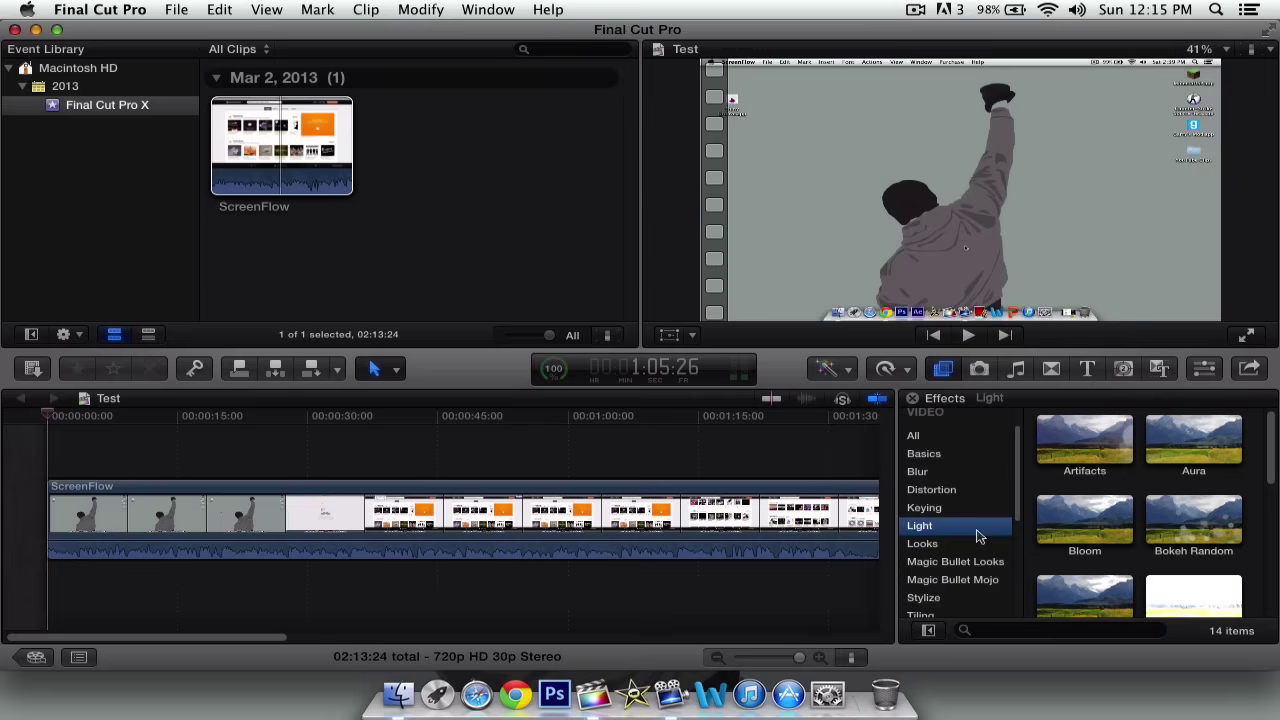
{"action": "scroll", "coordinate": [1118, 524], "scroll_direction": "down", "scroll_amount": 2}
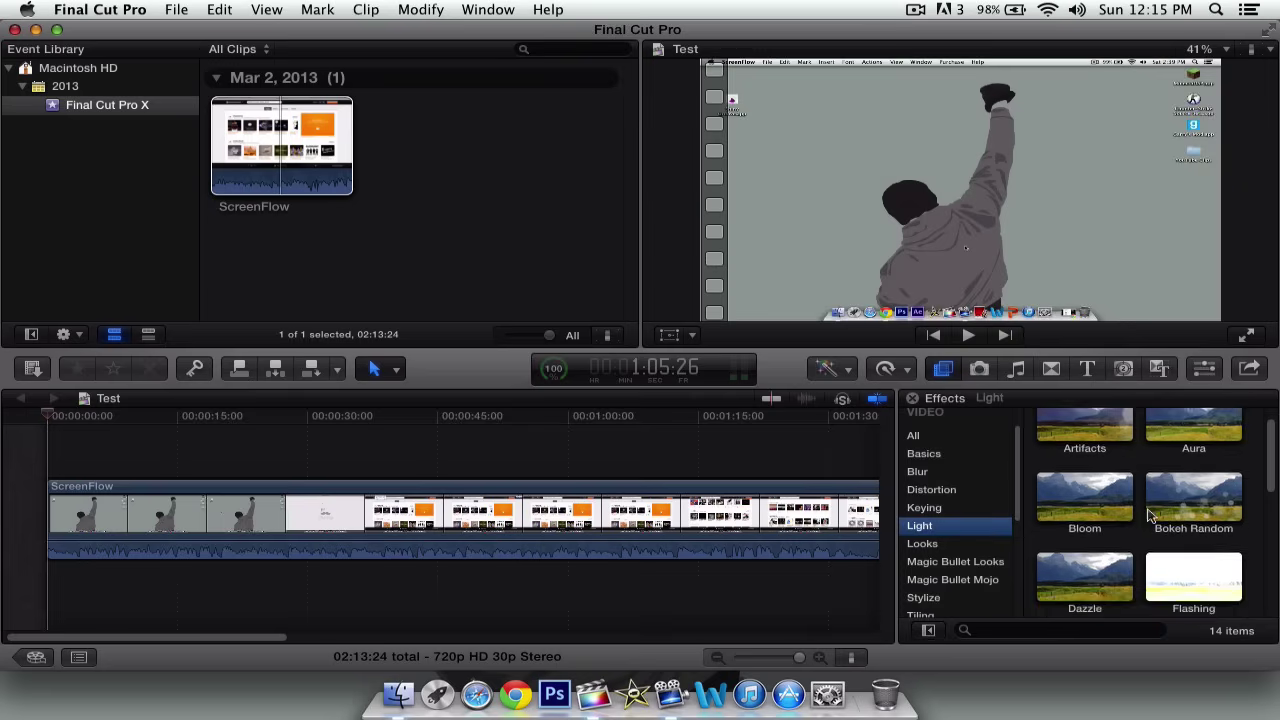
{"action": "left_click", "coordinate": [960, 546]}
{"action": "scroll", "coordinate": [1150, 543], "scroll_direction": "up", "scroll_amount": 1}
{"action": "scroll", "coordinate": [1150, 543], "scroll_direction": "down", "scroll_amount": 2}
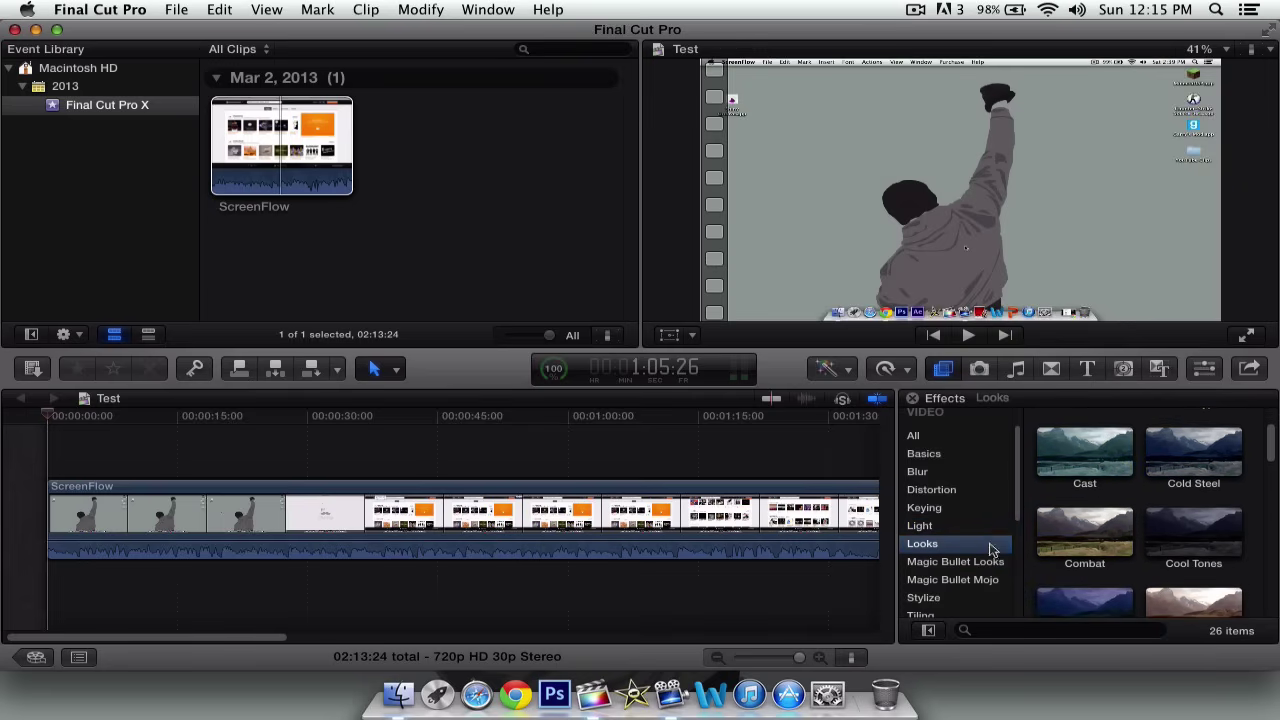
{"action": "scroll", "coordinate": [994, 543], "scroll_direction": "down", "scroll_amount": 2}
{"action": "scroll", "coordinate": [1098, 558], "scroll_direction": "down", "scroll_amount": 5}
{"action": "scroll", "coordinate": [1098, 558], "scroll_direction": "down", "scroll_amount": 10}
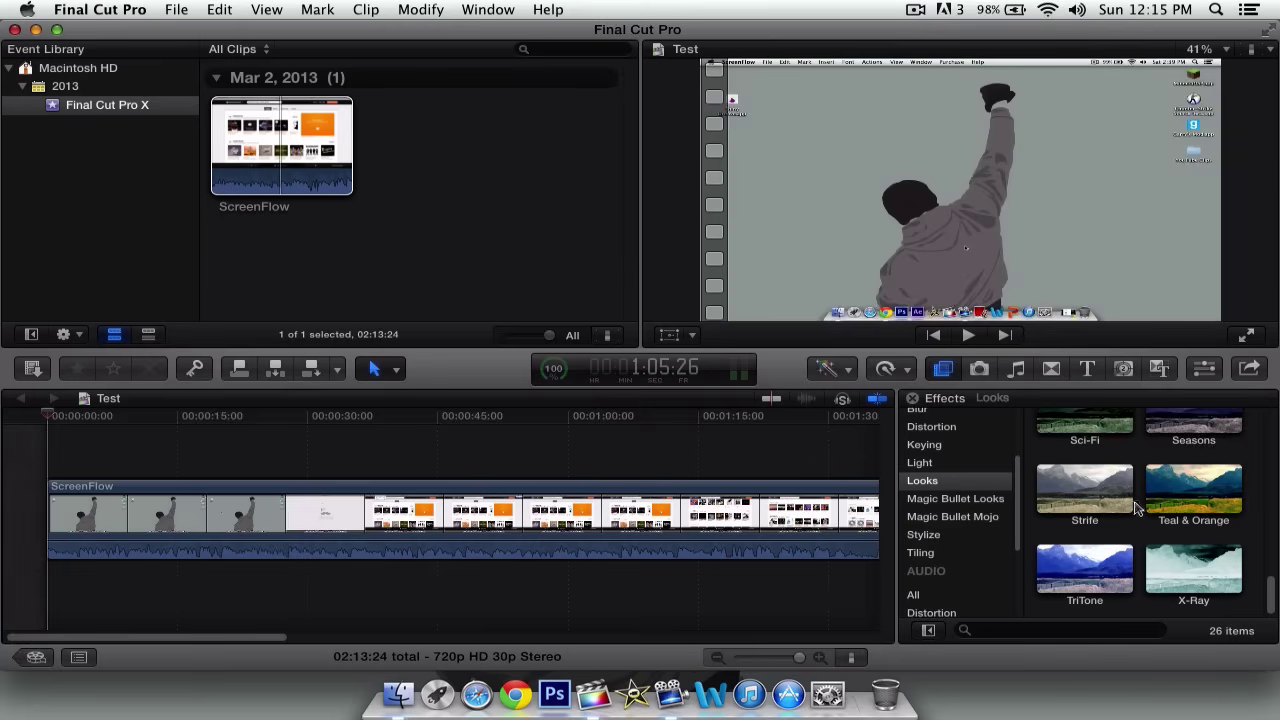
{"action": "scroll", "coordinate": [1105, 500], "scroll_direction": "up", "scroll_amount": 3}
{"action": "scroll", "coordinate": [1105, 492], "scroll_direction": "up", "scroll_amount": 2}
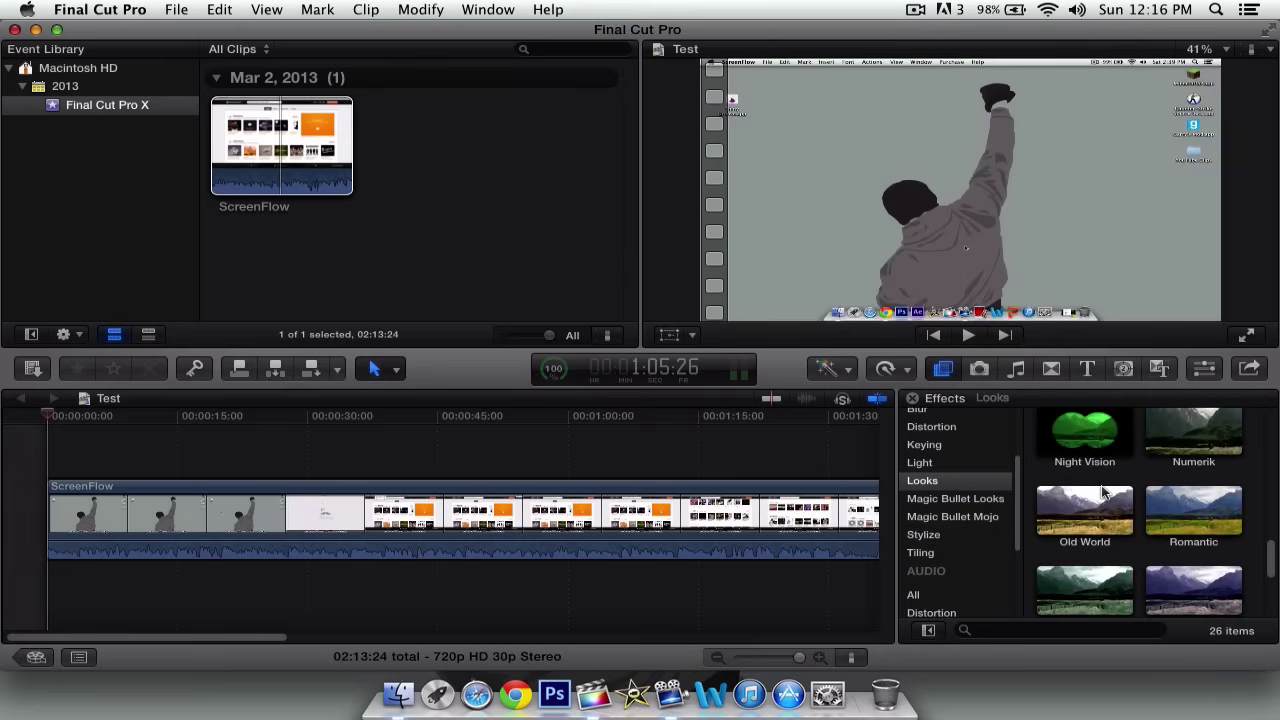
- Select the Stylize category and scroll down to the Vignette effect
{"action": "left_click", "coordinate": [955, 499]}
{"action": "left_click", "coordinate": [952, 517]}
{"action": "left_click", "coordinate": [940, 535]}
{"action": "scroll", "coordinate": [1155, 520], "scroll_direction": "down", "scroll_amount": 6}
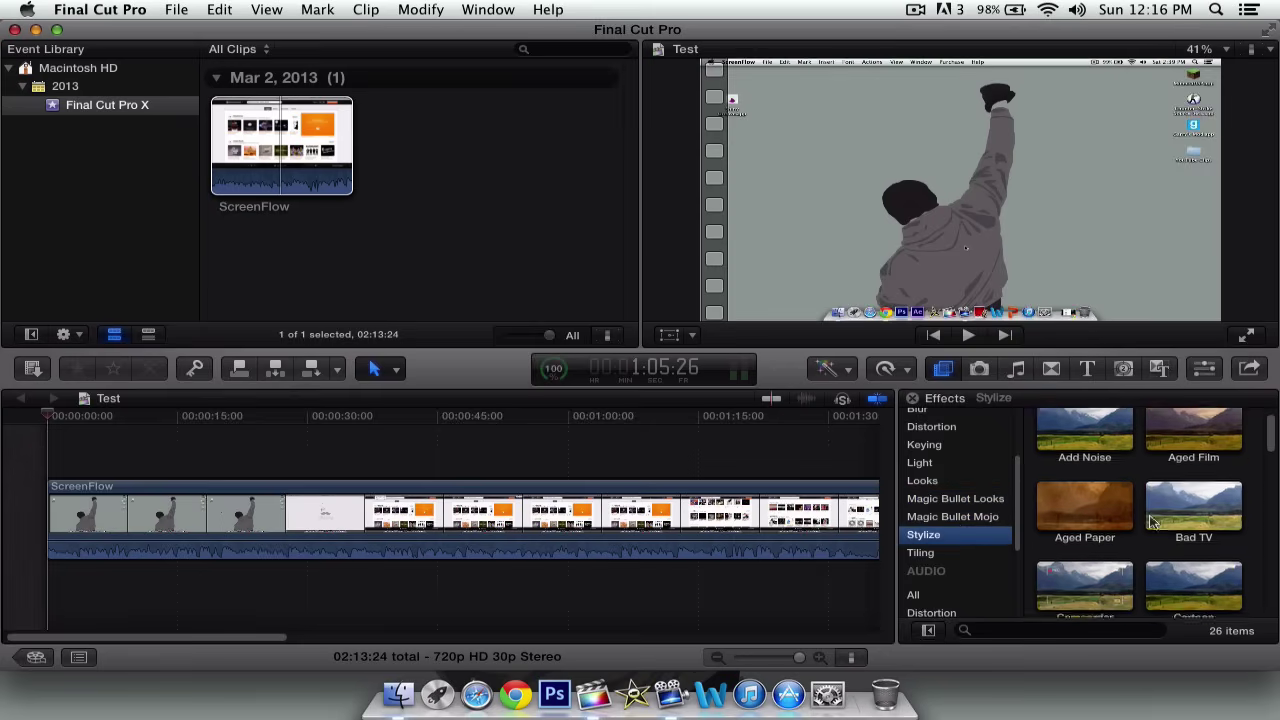
{"action": "scroll", "coordinate": [1155, 520], "scroll_direction": "down", "scroll_amount": 5}
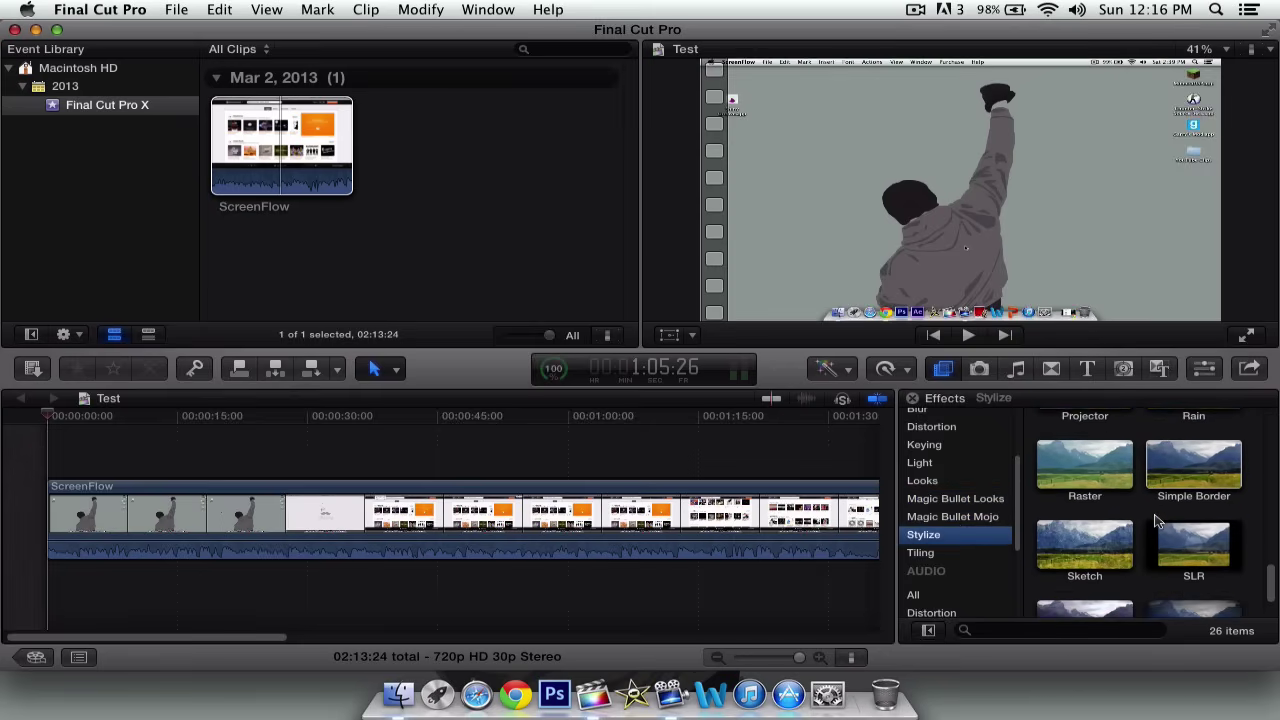
{"action": "scroll", "coordinate": [1270, 600], "scroll_direction": "down", "scroll_amount": 1}
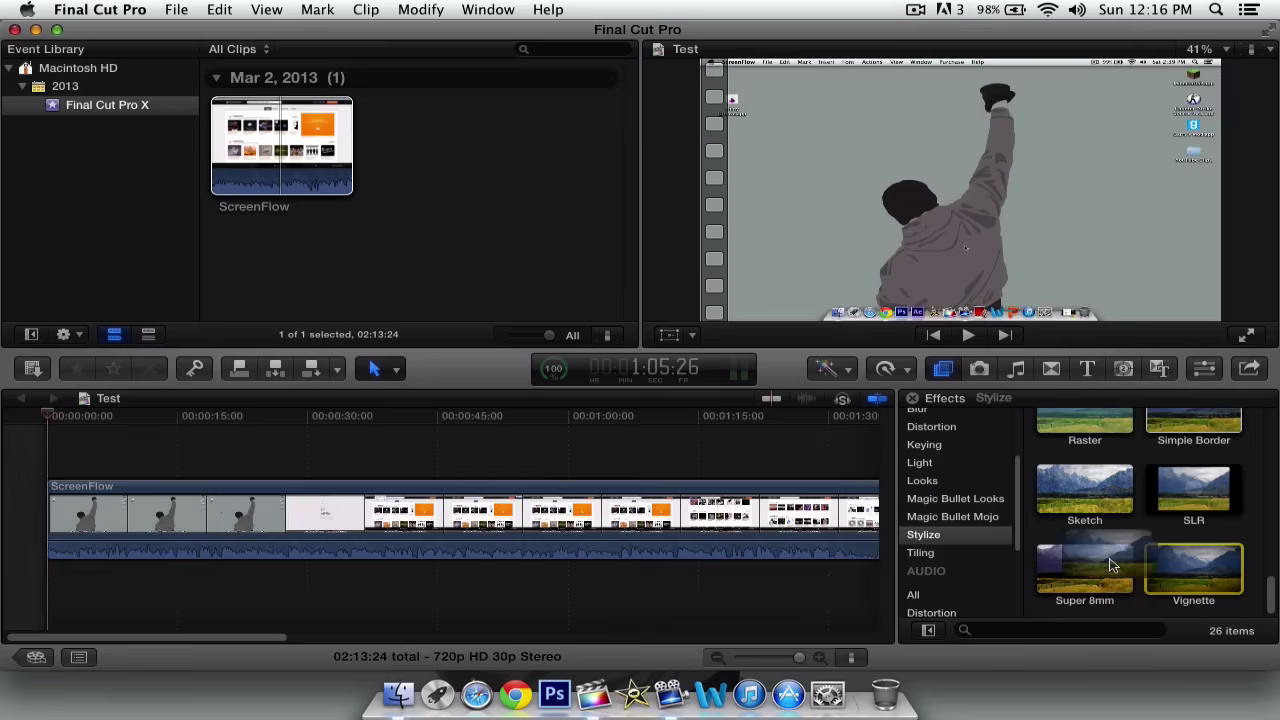
- Apply Vignette to the ScreenFlow clip and center a slightly enlarged ellipse over the figure
{"action": "left_click_drag", "start_coordinate": [1193, 568], "coordinate": [508, 516]}
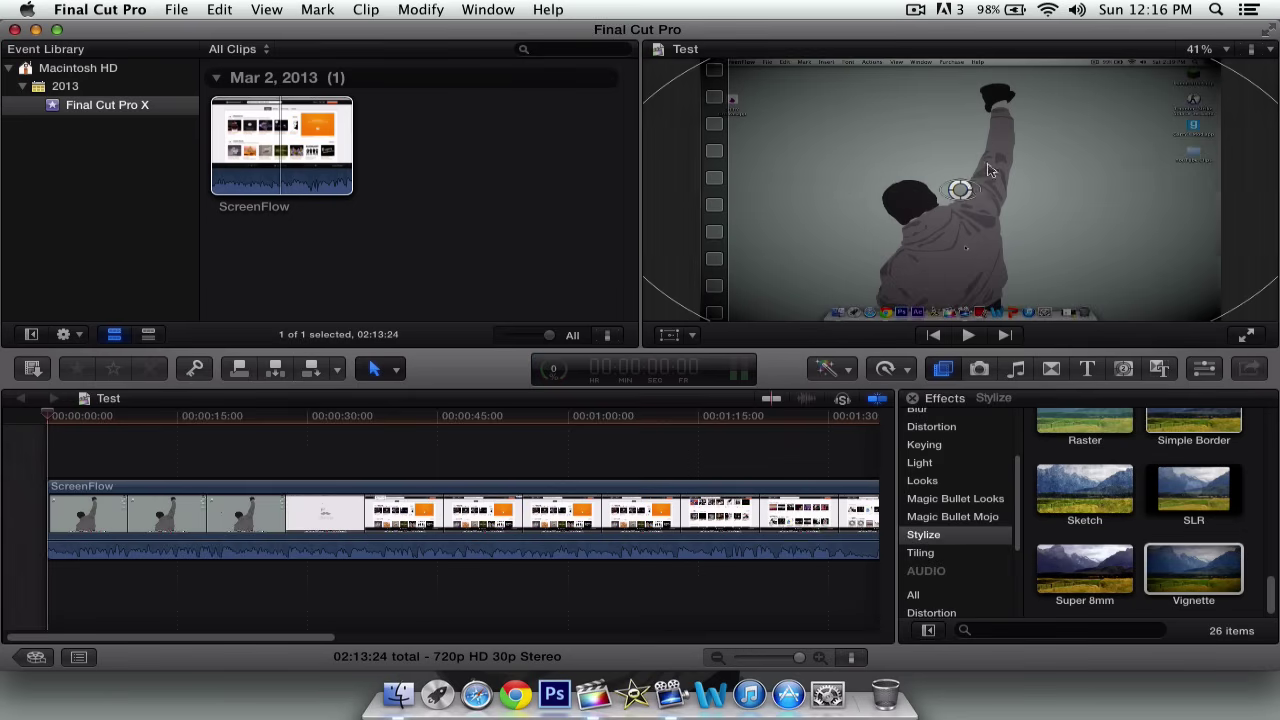
{"action": "left_click_drag", "start_coordinate": [961, 189], "coordinate": [1275, 358]}
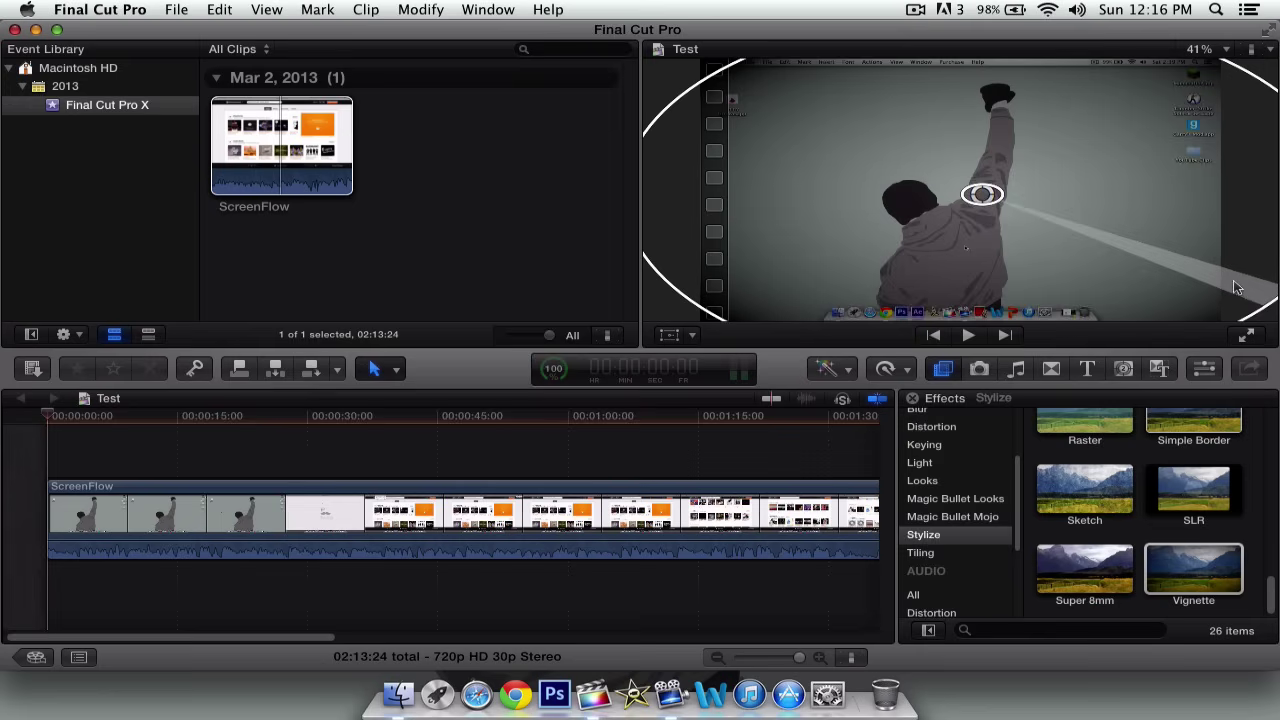
{"action": "mouse_move", "coordinate": [1240, 300]}
{"action": "left_mouse_down"}
{"action": "mouse_move", "coordinate": [1200, 255]}
{"action": "mouse_move", "coordinate": [1276, 292]}
{"action": "mouse_move", "coordinate": [1080, 240]}
{"action": "mouse_move", "coordinate": [1049, 200]}
{"action": "mouse_move", "coordinate": [1005, 203]}
{"action": "mouse_move", "coordinate": [1071, 246]}
{"action": "mouse_move", "coordinate": [1260, 302]}
{"action": "mouse_move", "coordinate": [1183, 287]}
{"action": "mouse_move", "coordinate": [1262, 318]}
{"action": "mouse_move", "coordinate": [1230, 318]}
{"action": "left_mouse_up"}
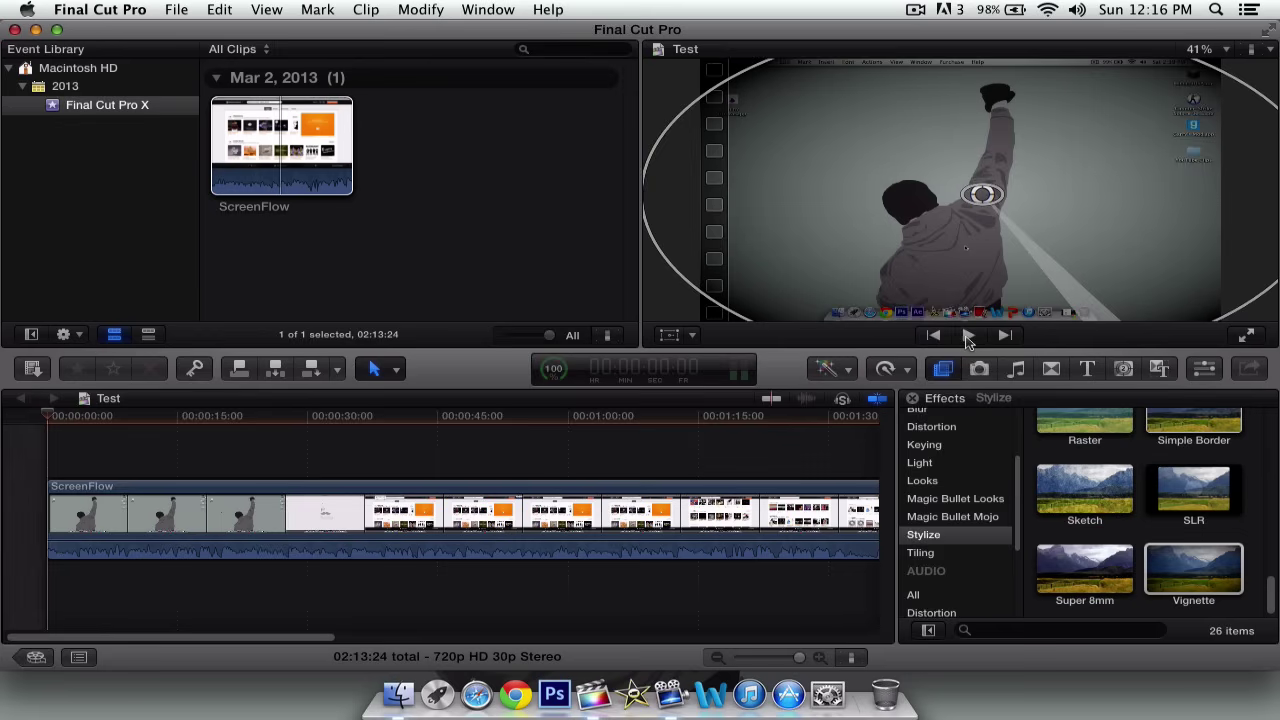
- Play the clip briefly to preview the vignette, then scroll the timeline
{"action": "left_click", "coordinate": [968, 337]}
{"action": "left_click", "coordinate": [968, 337]}
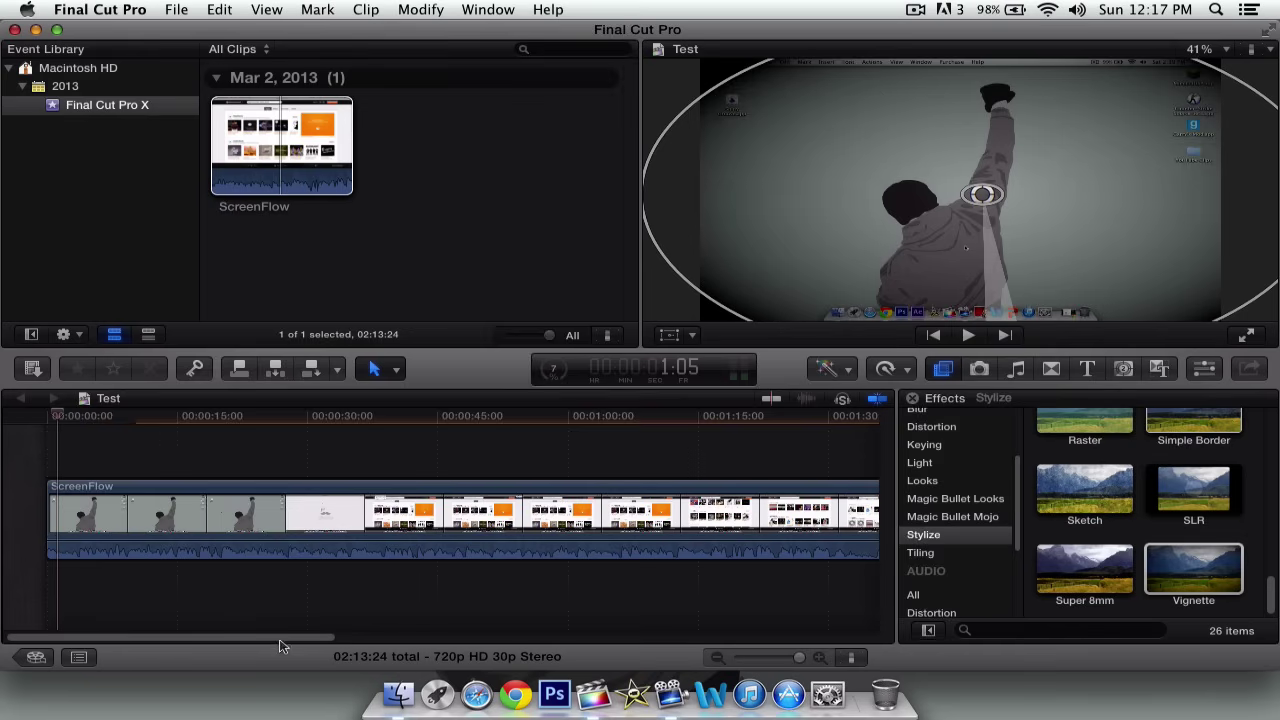
{"action": "left_click_drag", "start_coordinate": [282, 638], "coordinate": [622, 655]}
{"action": "scroll", "coordinate": [797, 587], "scroll_direction": "left", "scroll_amount": 15}
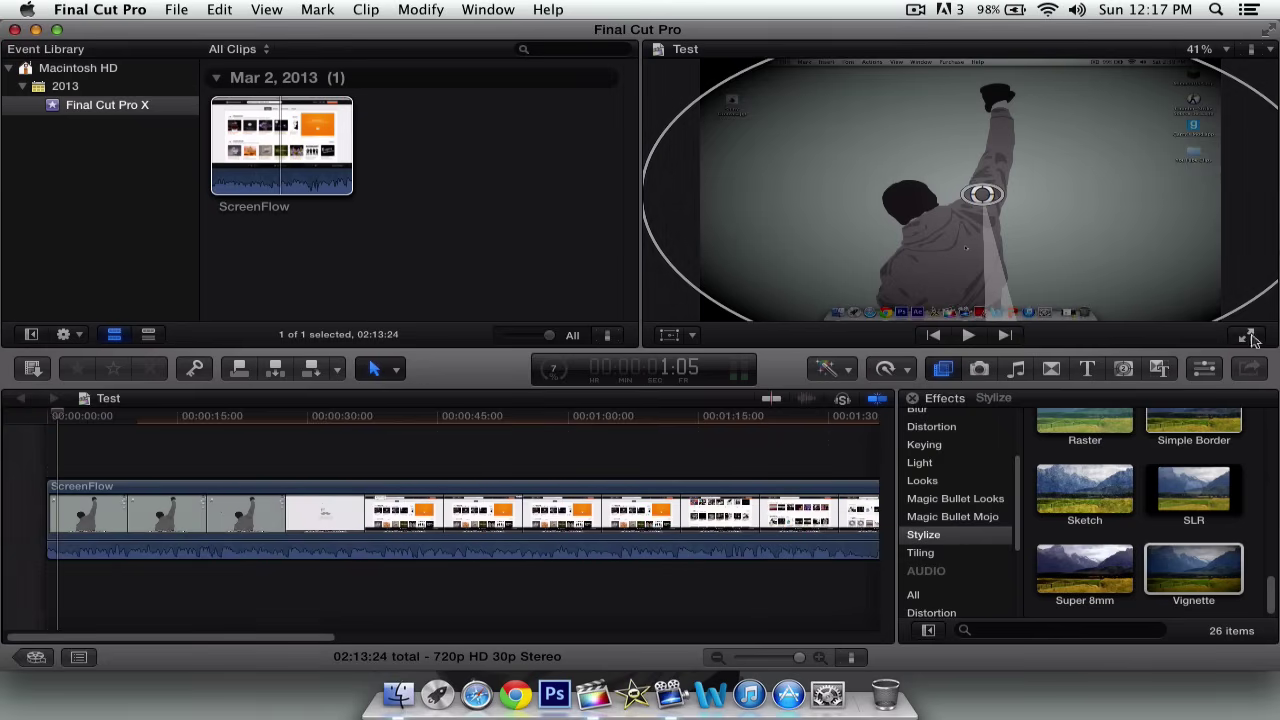
- In the Inspector, switch the Vignette effect off and back on
{"action": "left_click", "coordinate": [1203, 371]}
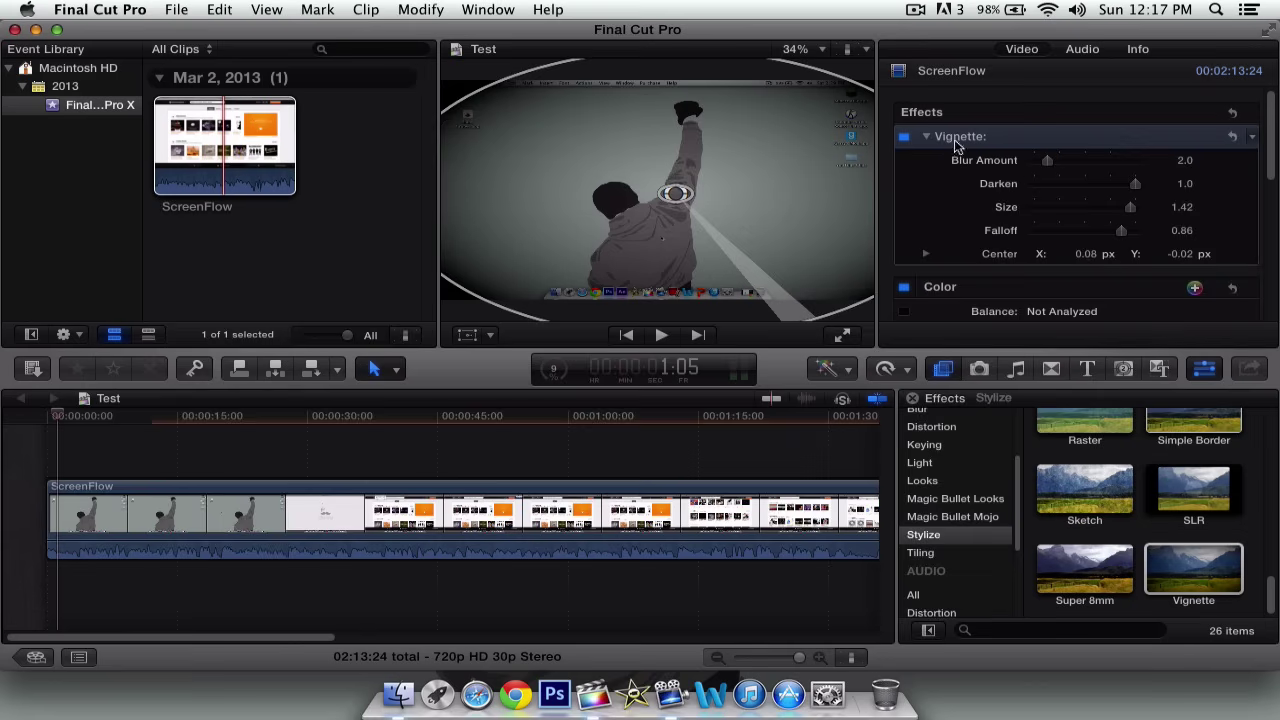
{"action": "mouse_move", "coordinate": [918, 142]}
{"action": "left_click", "coordinate": [905, 138]}
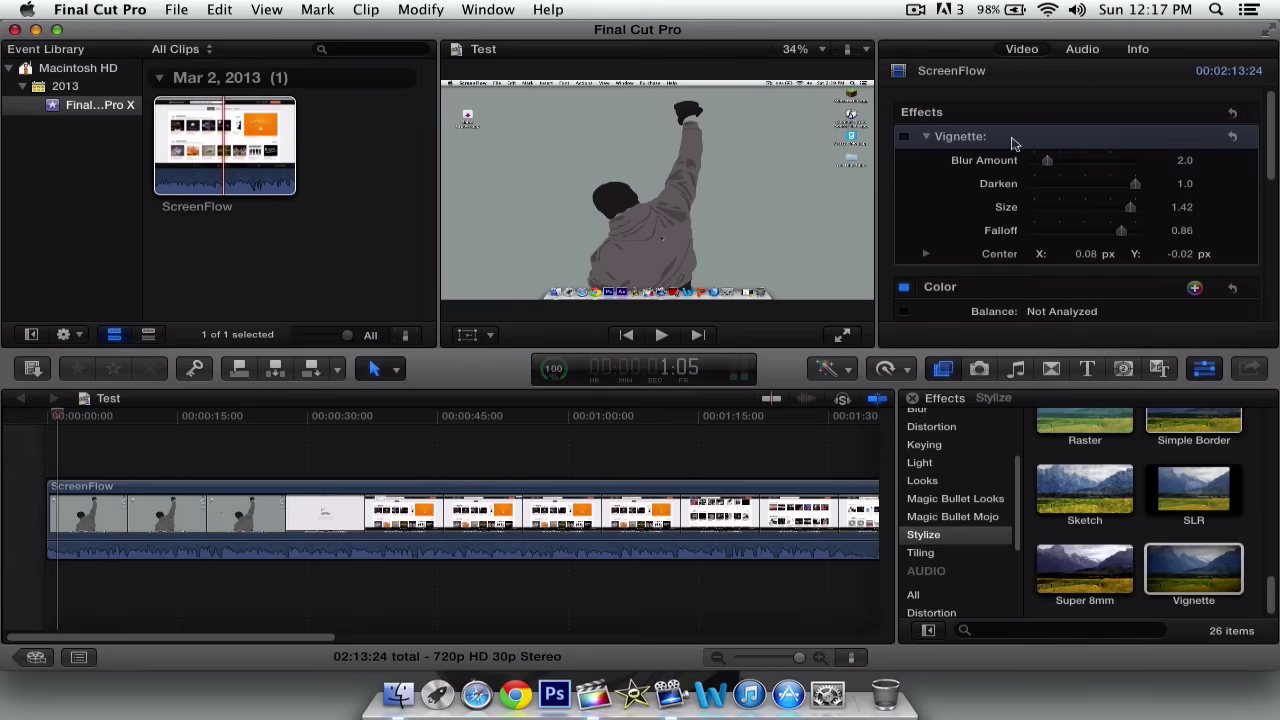
{"action": "left_click", "coordinate": [1205, 369]}
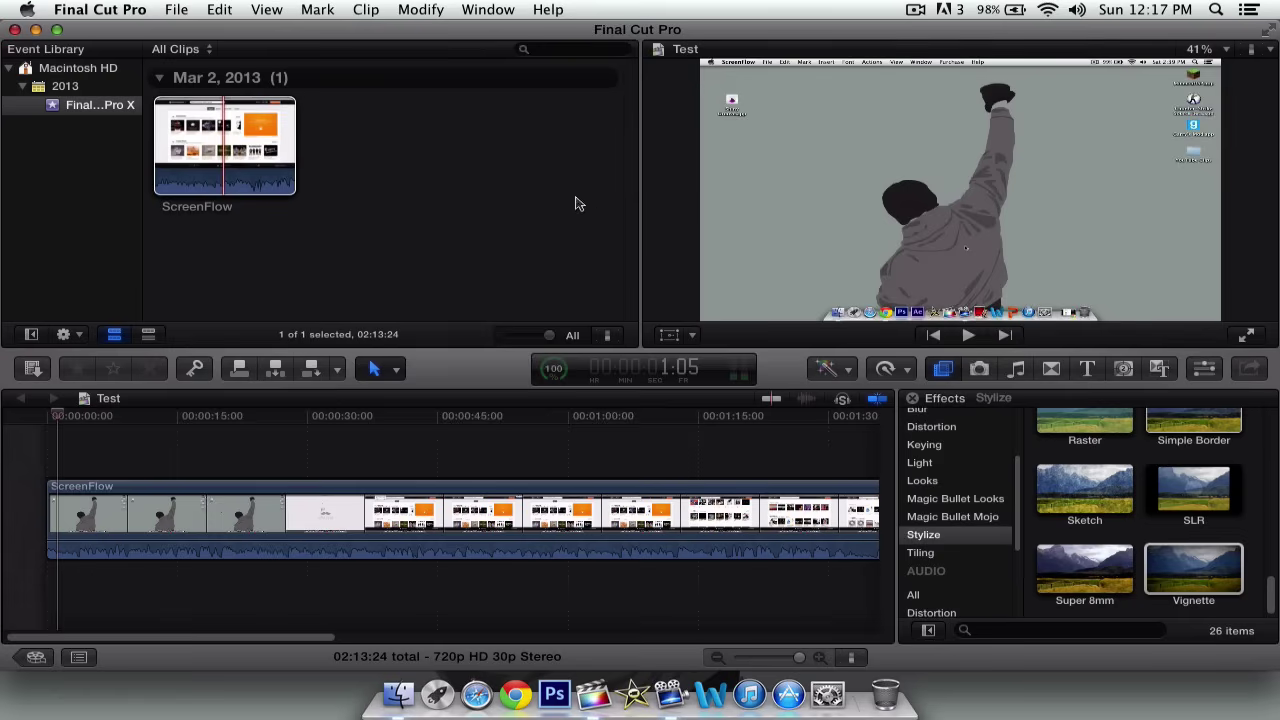
{"action": "left_click", "coordinate": [1205, 369]}
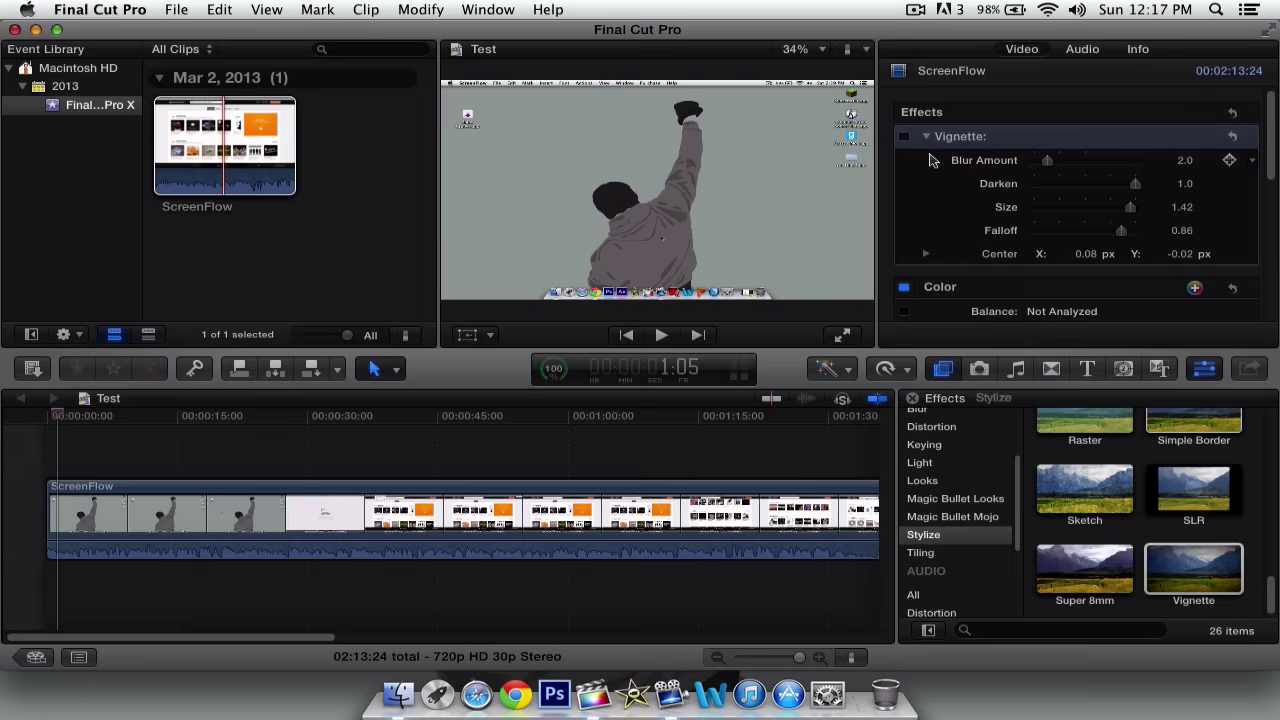
{"action": "left_click", "coordinate": [905, 139]}
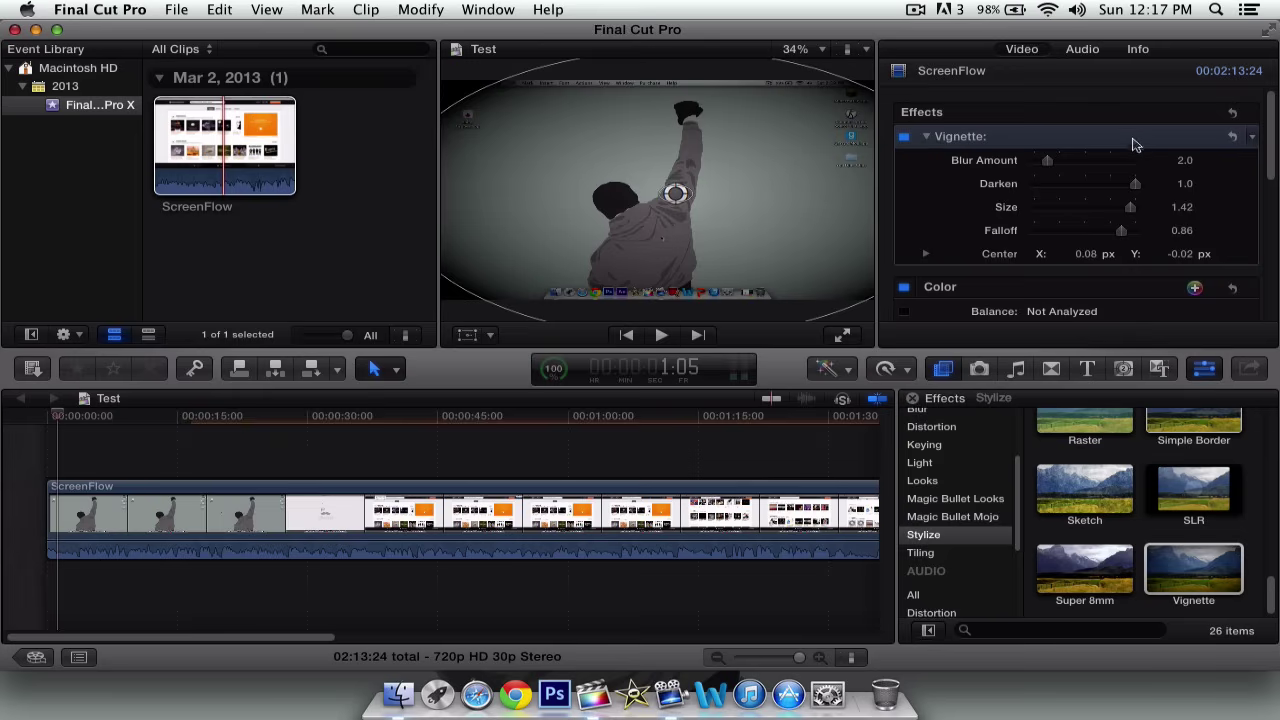
- Reset the Vignette parameters to their defaults and disable the effect
{"action": "left_click", "coordinate": [1252, 140]}
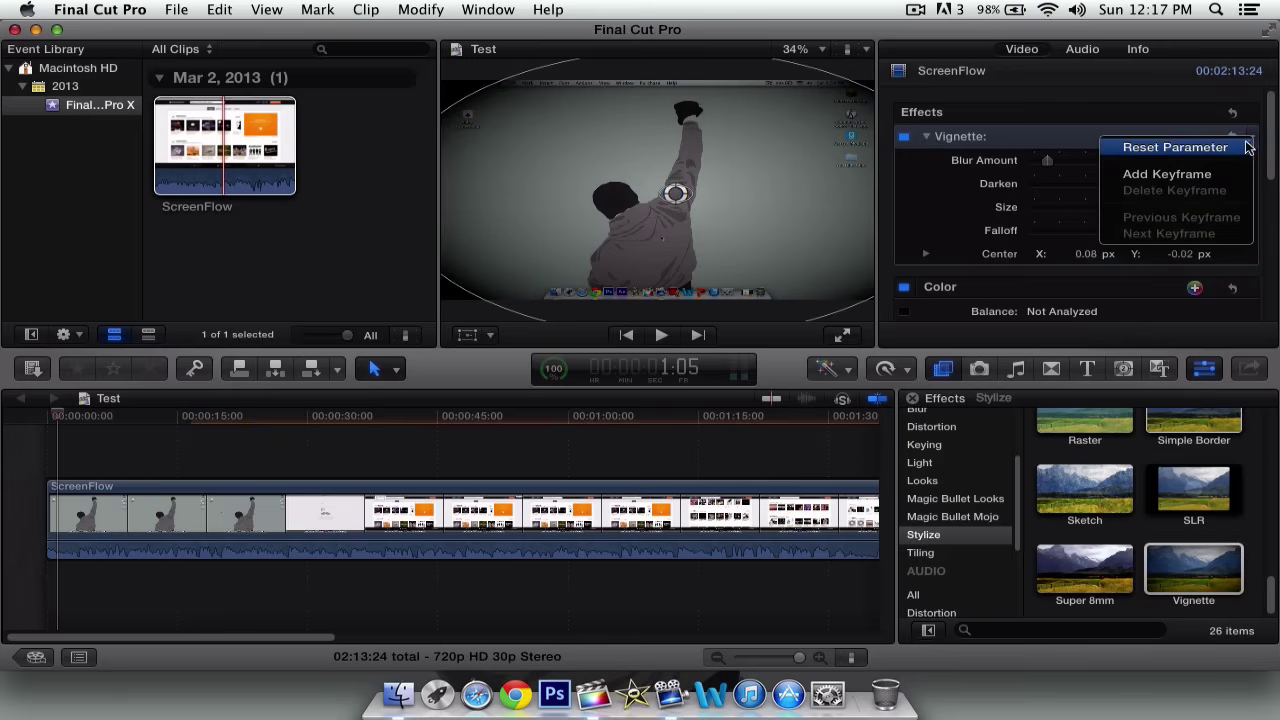
{"action": "left_click", "coordinate": [1175, 147]}
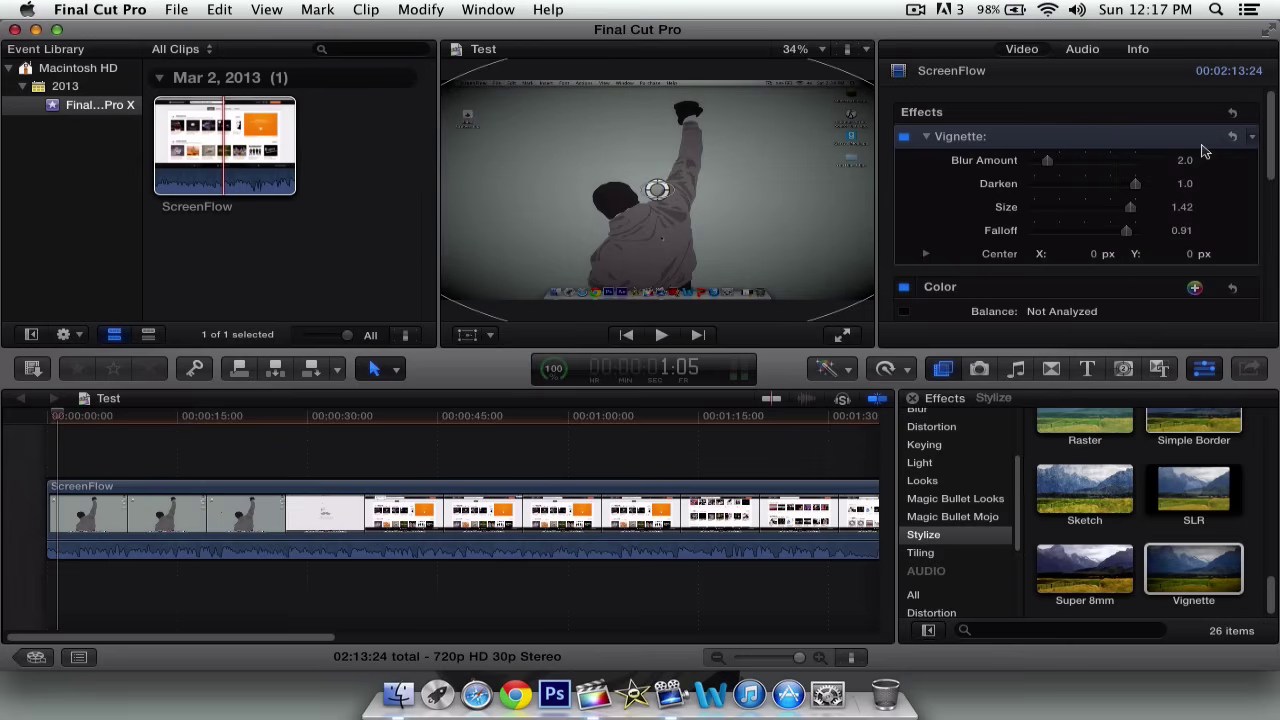
{"action": "left_click", "coordinate": [904, 139]}
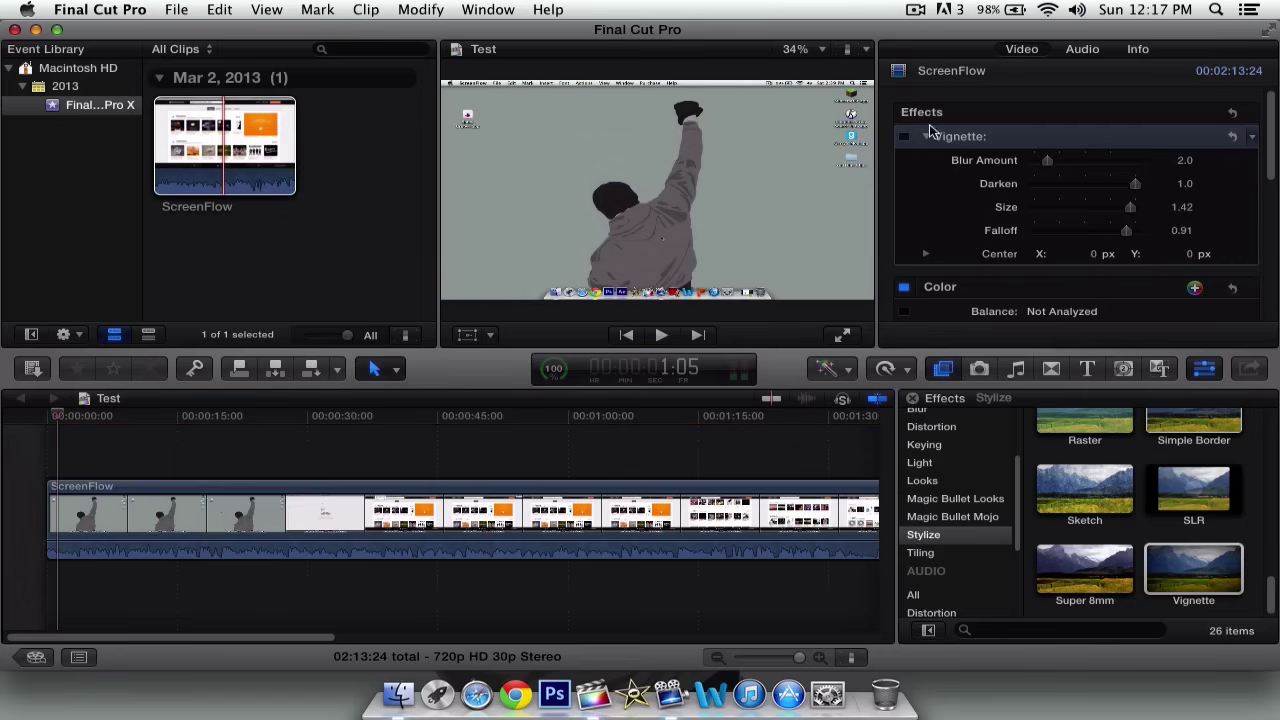
{"action": "left_click", "coordinate": [1205, 370]}
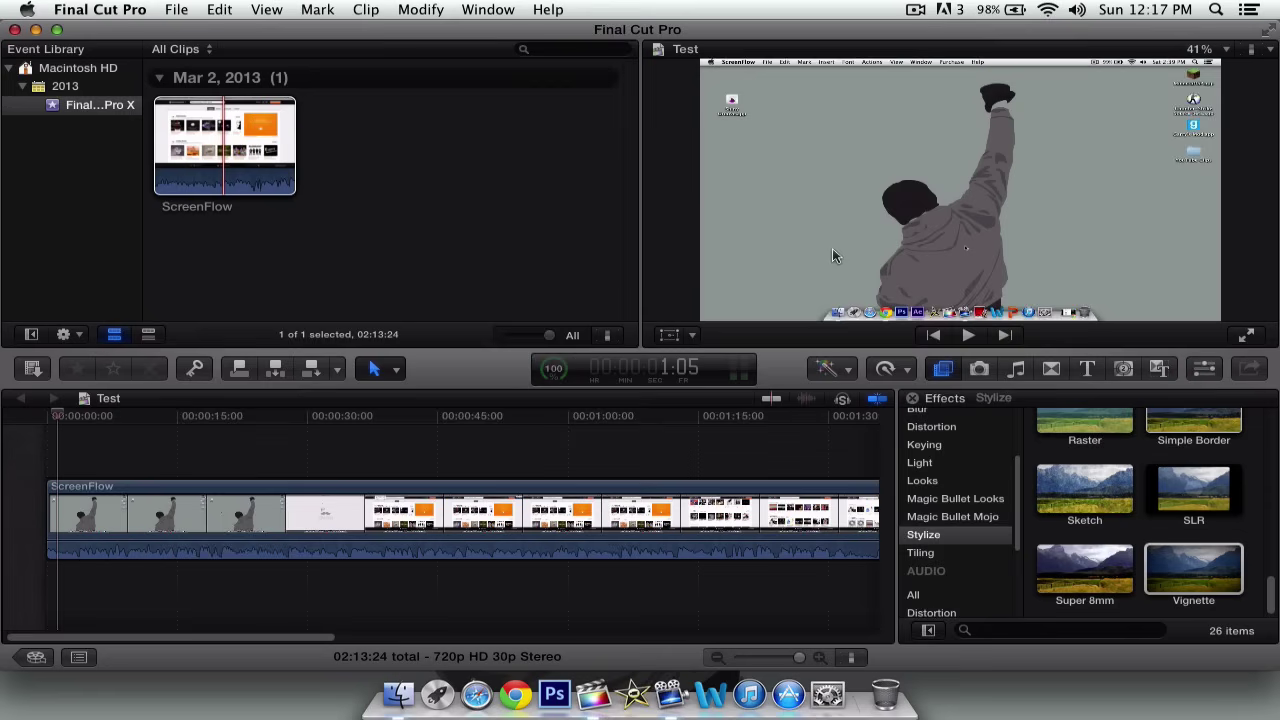